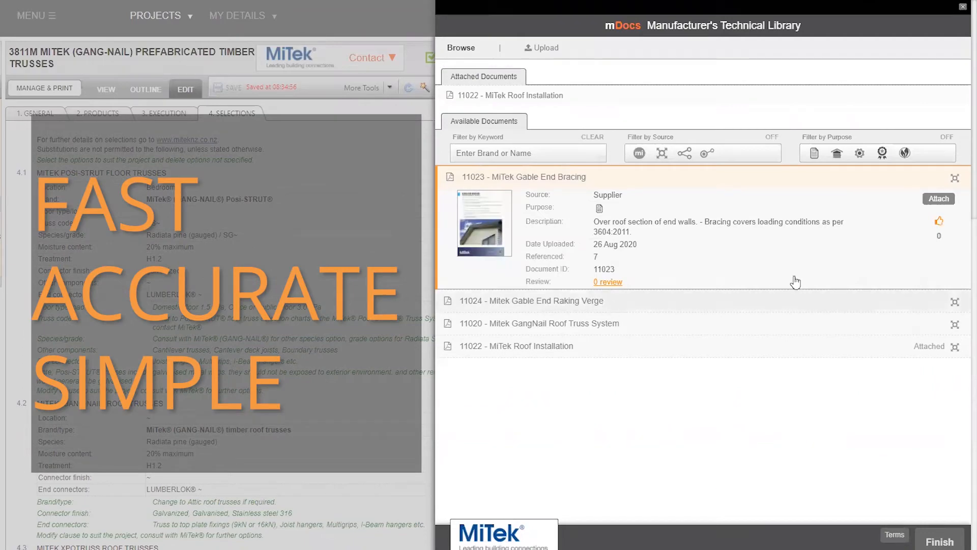
- Attach the MiTek Gable End Bracing document to the prefabricated timber trusses section
left_click(939, 200)
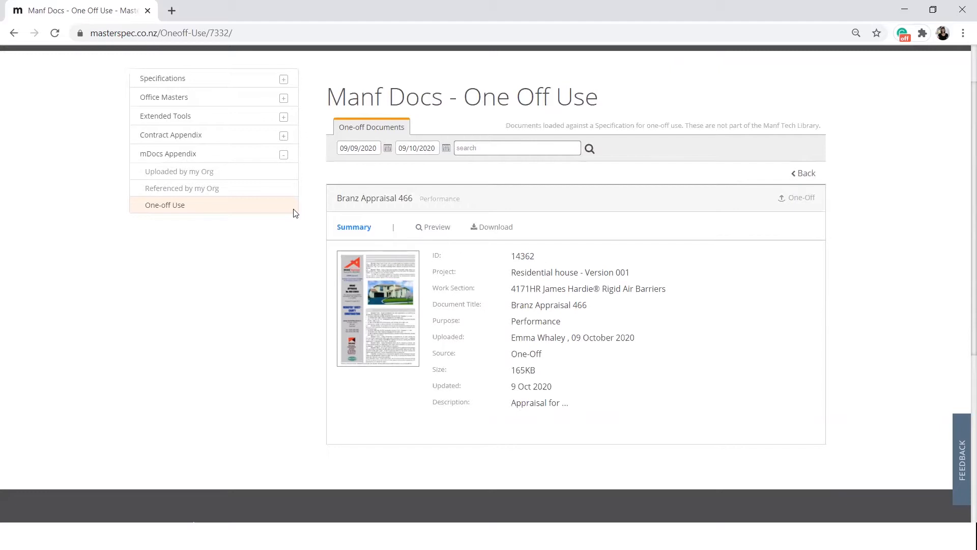
- Examine the details and the reference and vote reports of the Environmental brochure among the manufacturer documents uploaded by the organisation
left_click(217, 176)
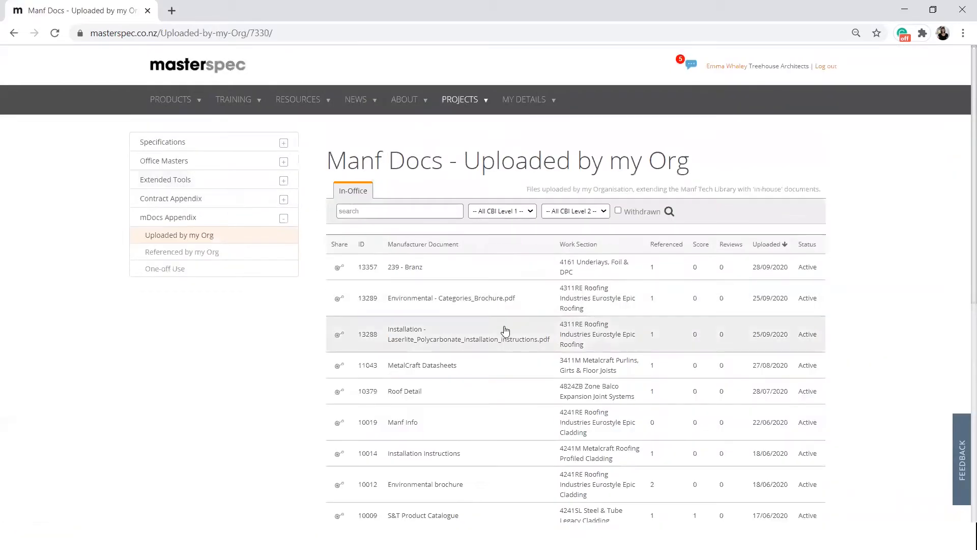
scroll(506, 331, "down", 3)
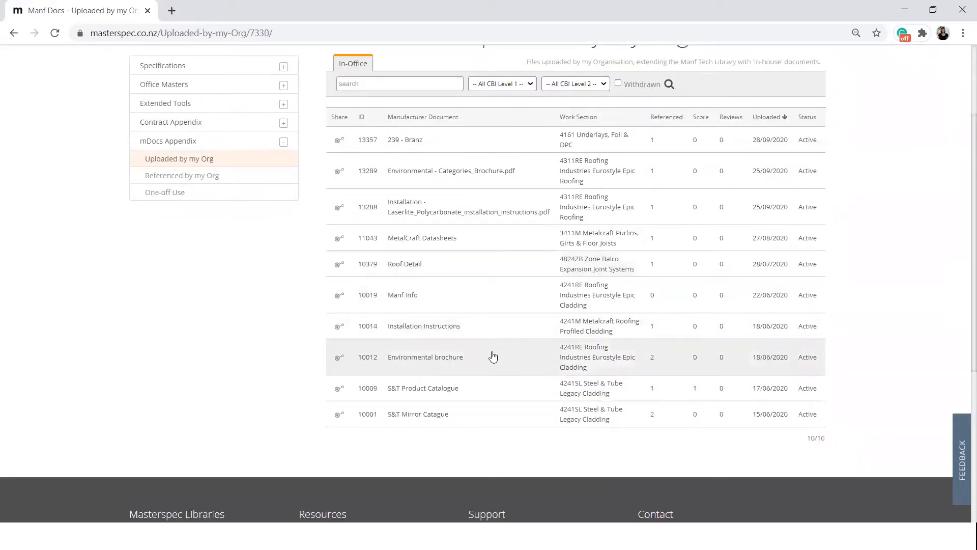
left_click(493, 353)
scroll(600, 257, "down", 1)
scroll(600, 257, "down", 5)
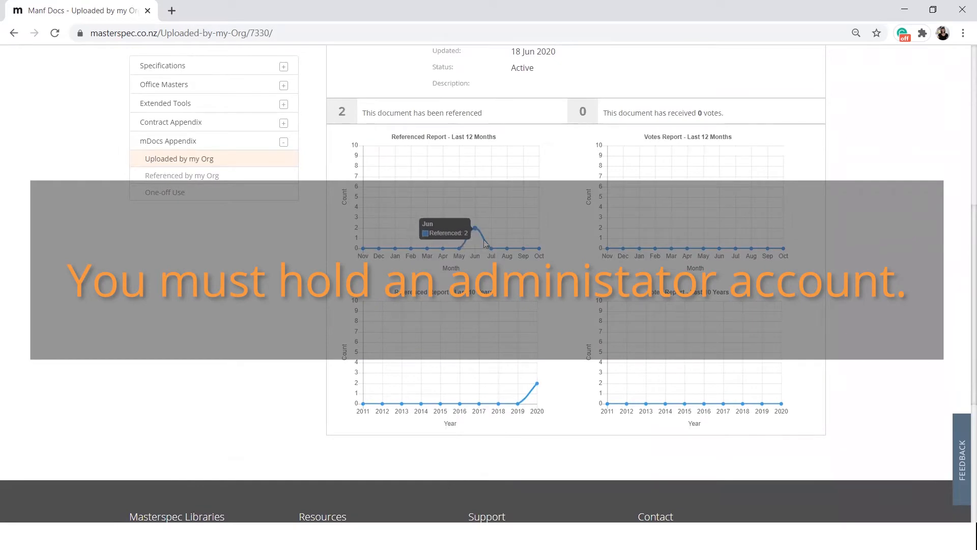
scroll(570, 261, "up", 6)
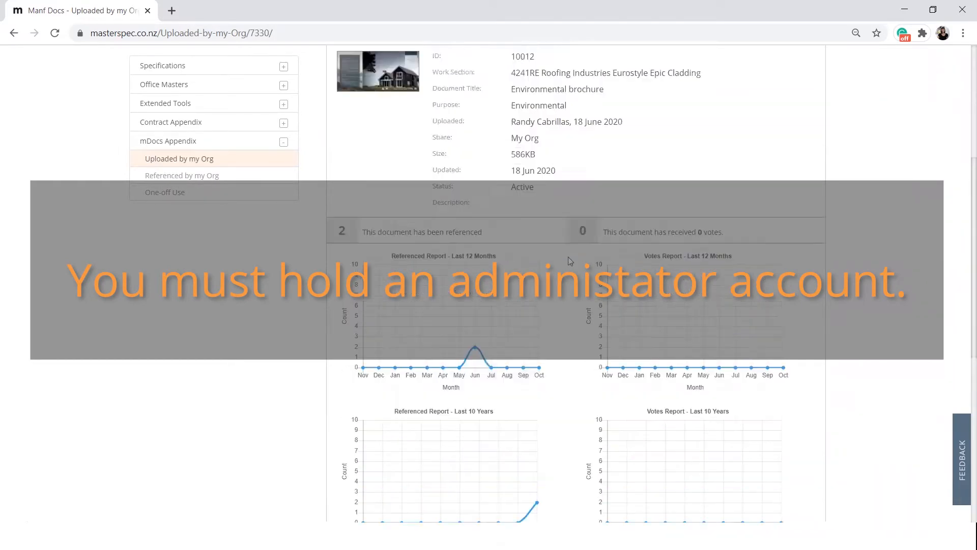
- Review the usage history of manufacturer documents referenced by the organisation
left_click(251, 188)
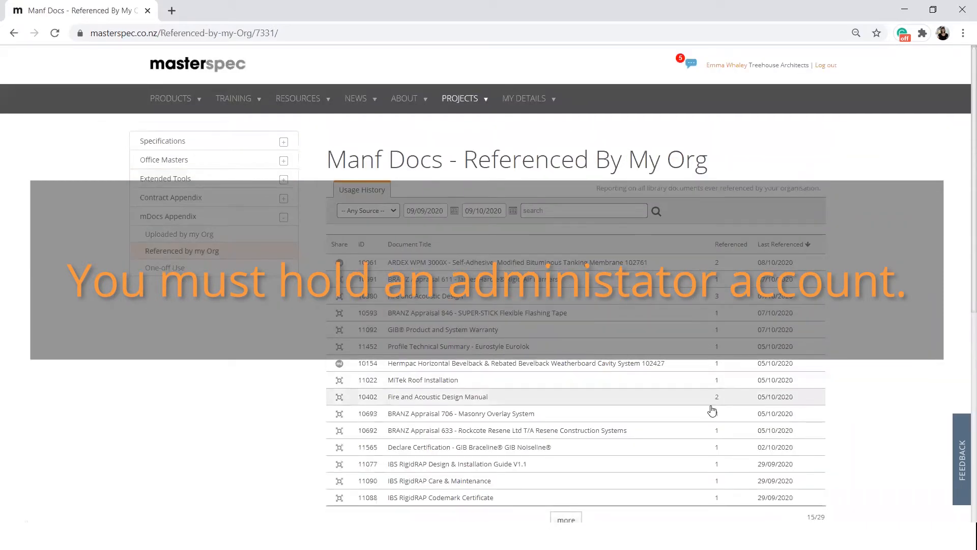
scroll(710, 407, "down", 3)
left_click(582, 338)
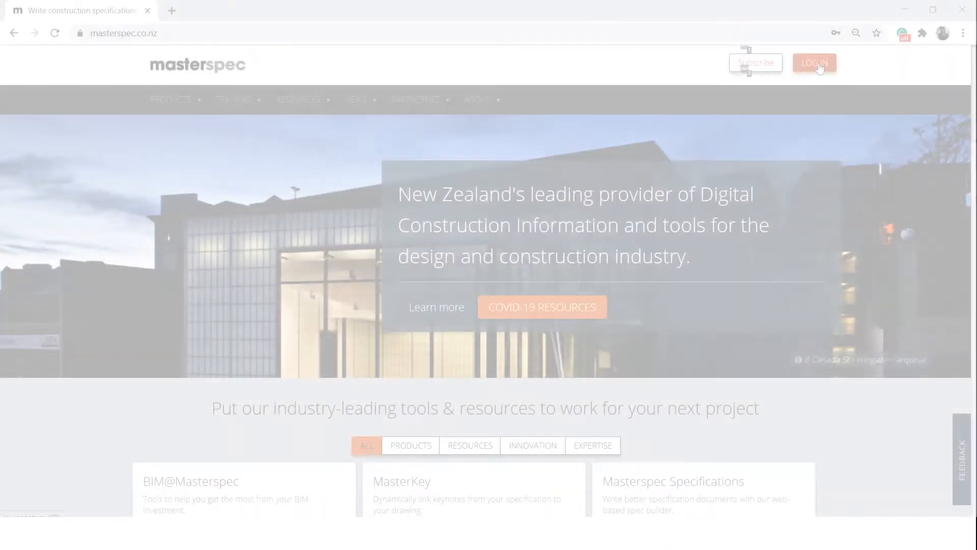
- Log in with the account e-mail and password, and open the Contract Appendix Office Library
left_click(815, 63)
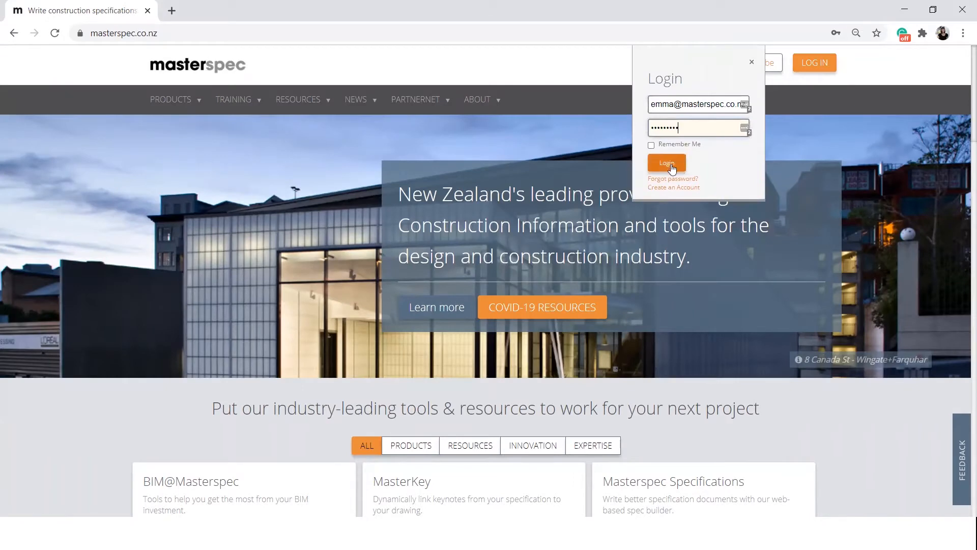
left_click(666, 163)
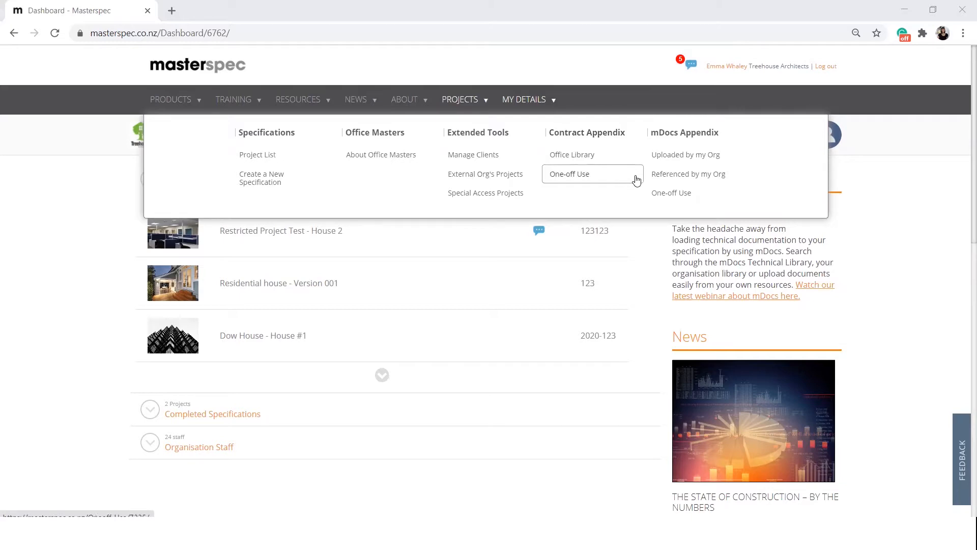
left_click(615, 159)
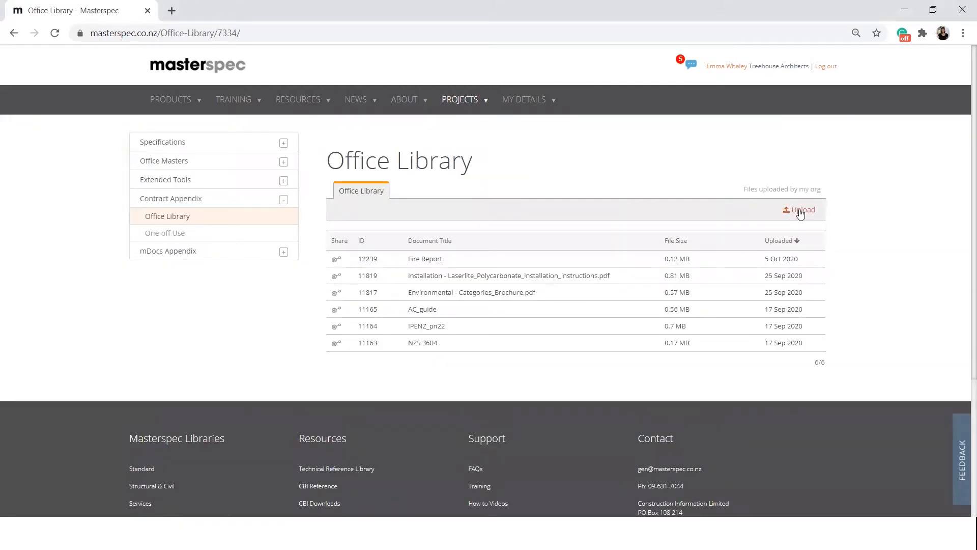
- Start a new Office Library upload and choose 427.pdf.pdf from the Branz Appraisal folder
left_click(800, 213)
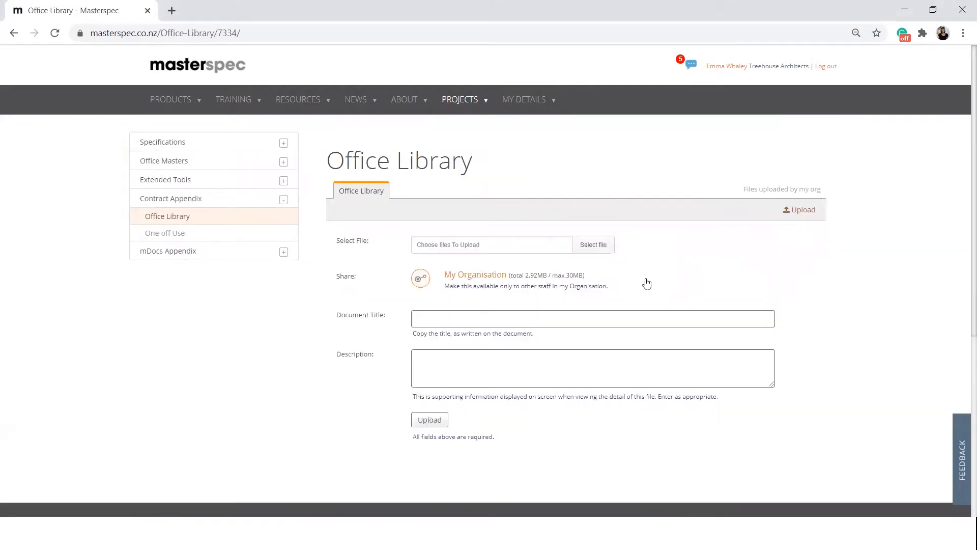
left_click(593, 244)
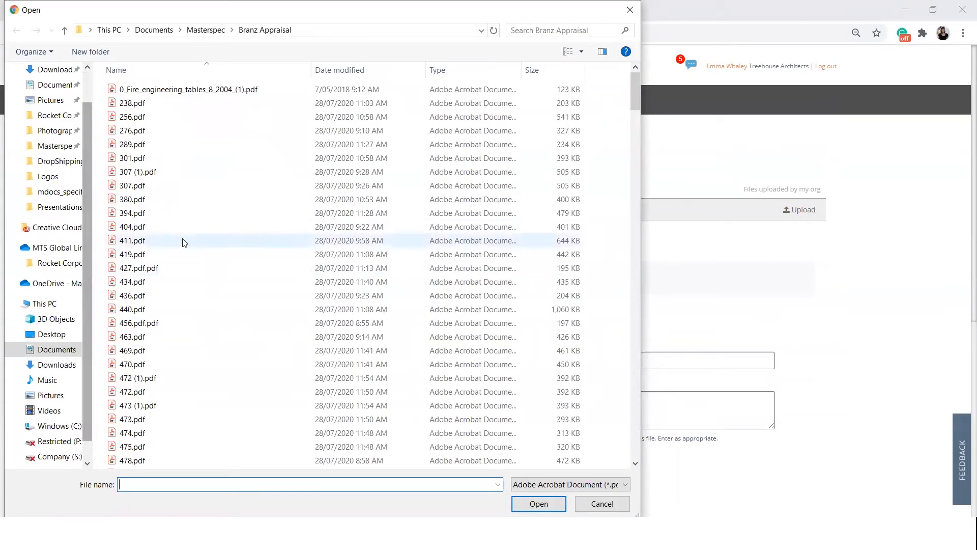
double_click(174, 267)
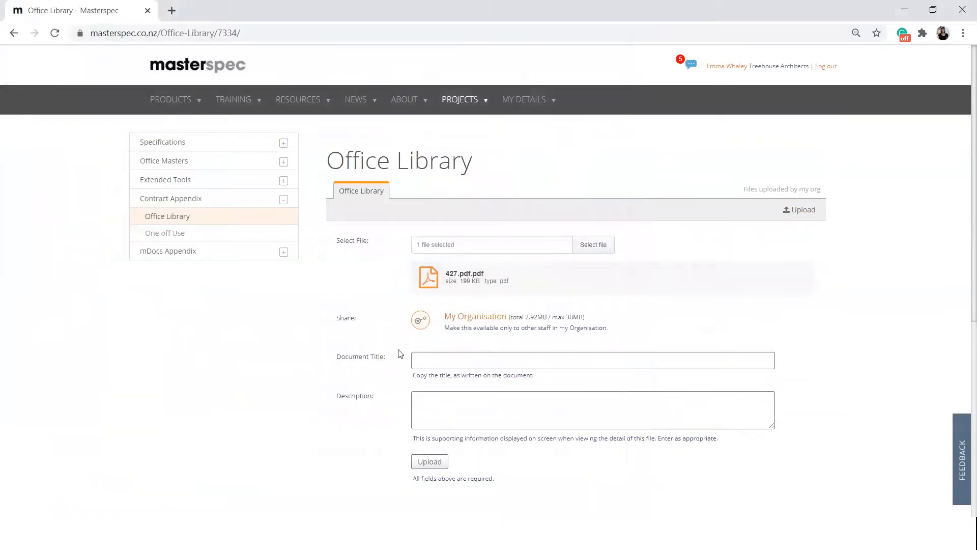
- Title the upload "Branz Appraisal" and enter "Branz Appr" in its description
left_click(447, 362)
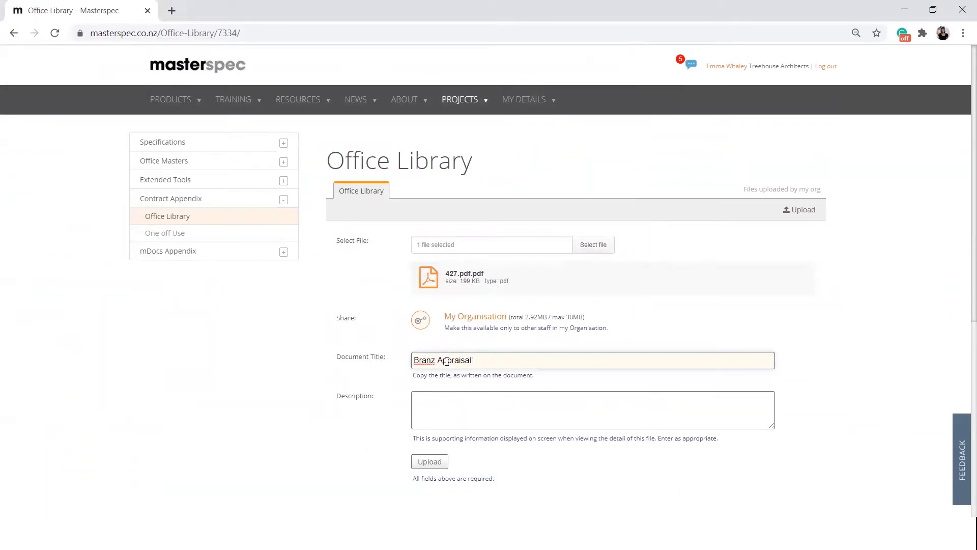
left_click(462, 409)
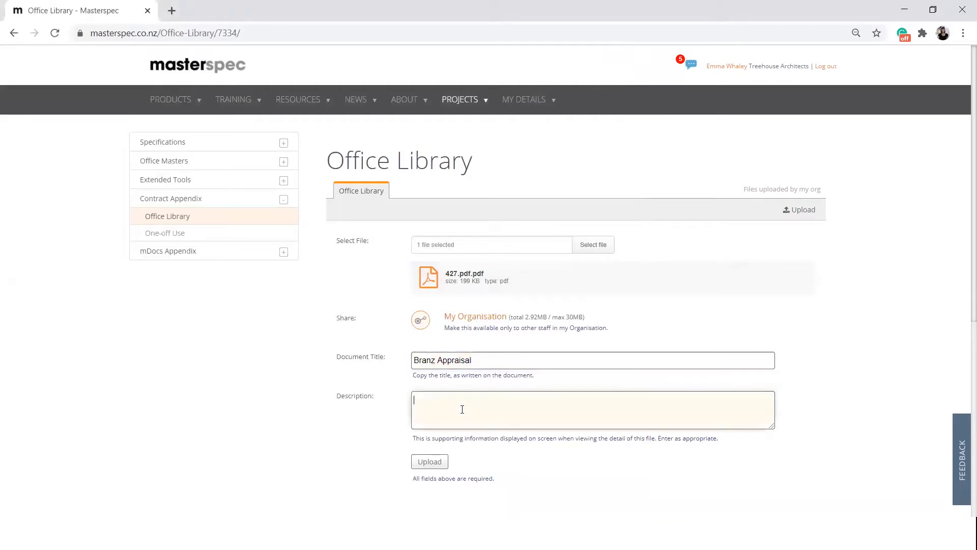
type("Branz Appr")
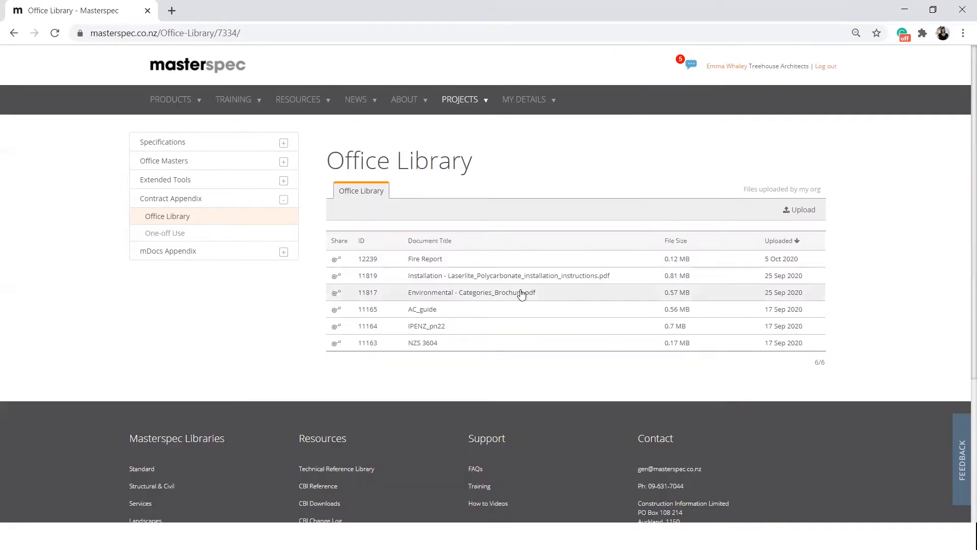
- Withdraw Environmental - Categories_Brochure.pdf from the Office Library with the reason "Out of date"
left_click(521, 295)
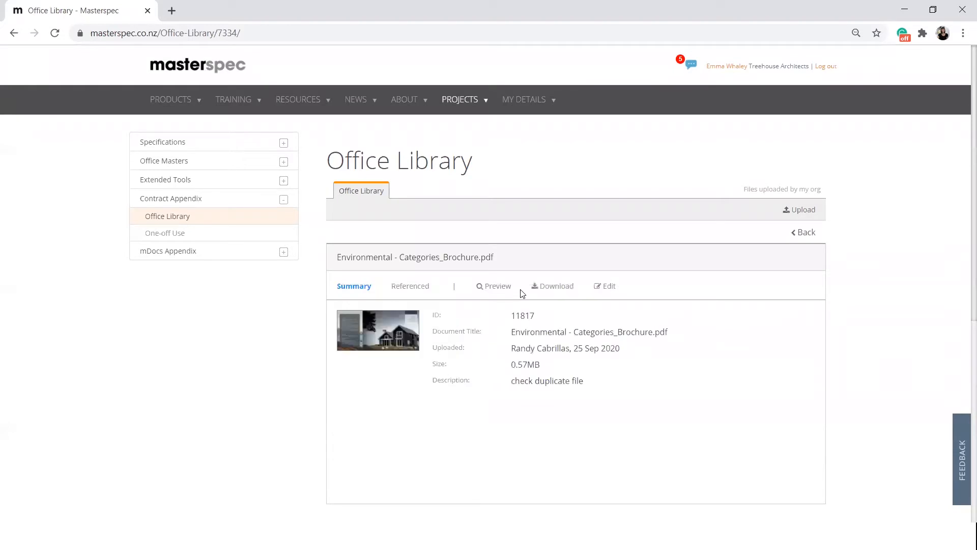
left_click(609, 288)
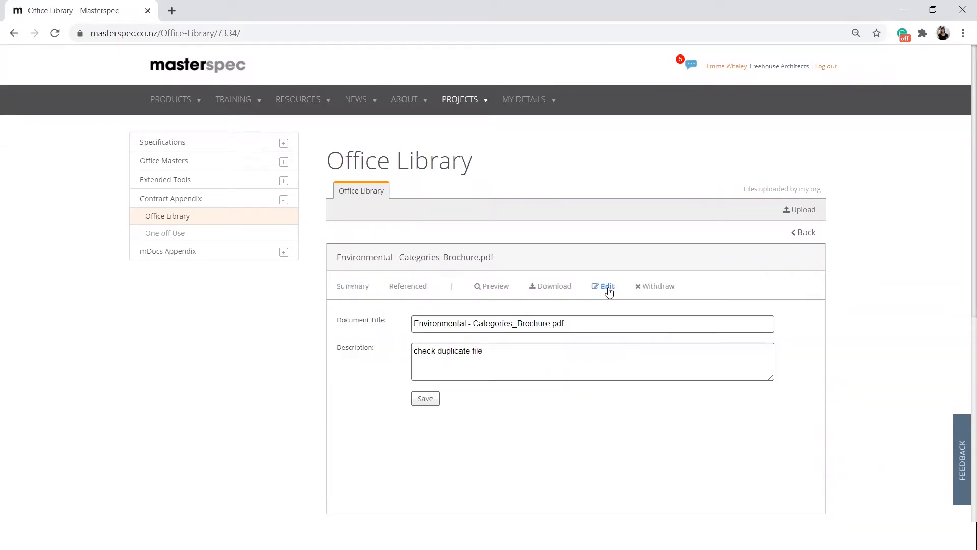
left_click(660, 286)
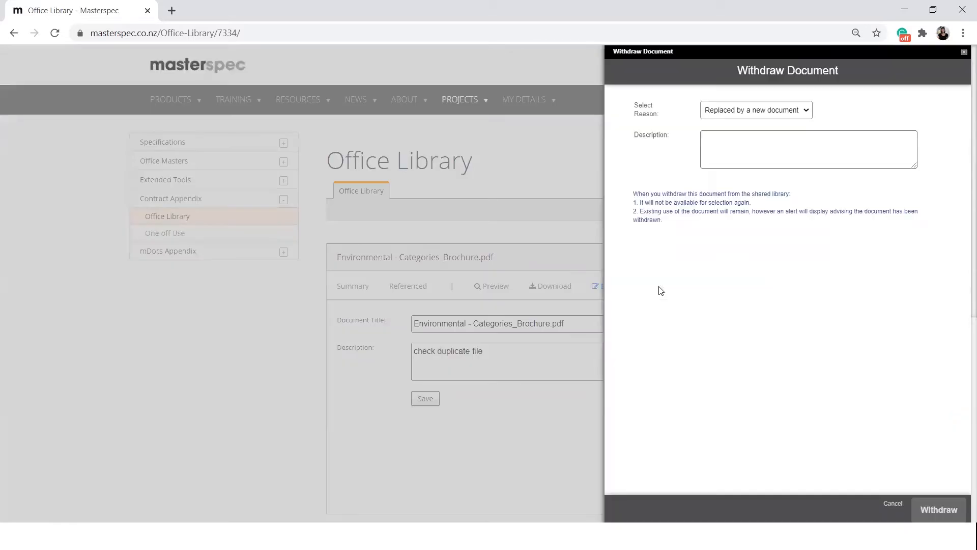
left_click(742, 116)
left_click(741, 133)
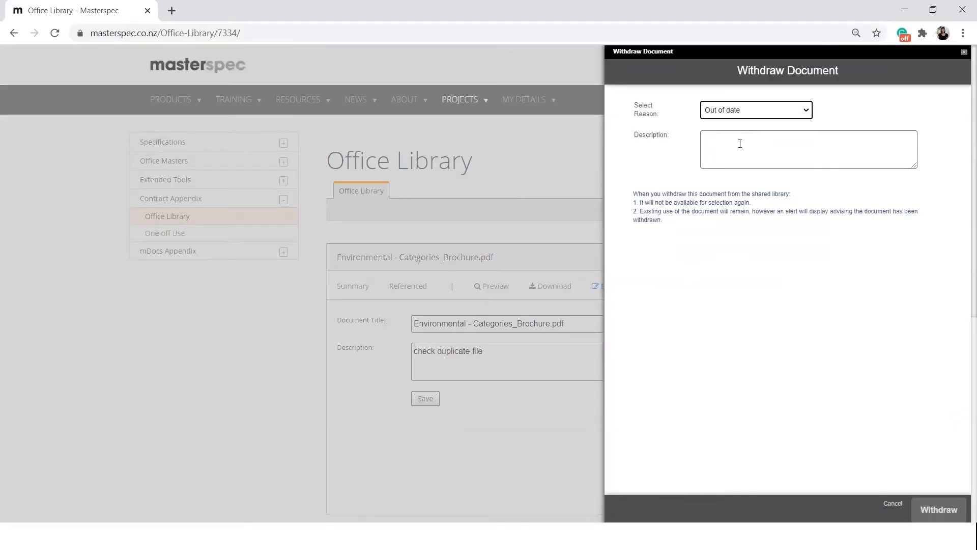
left_click(740, 144)
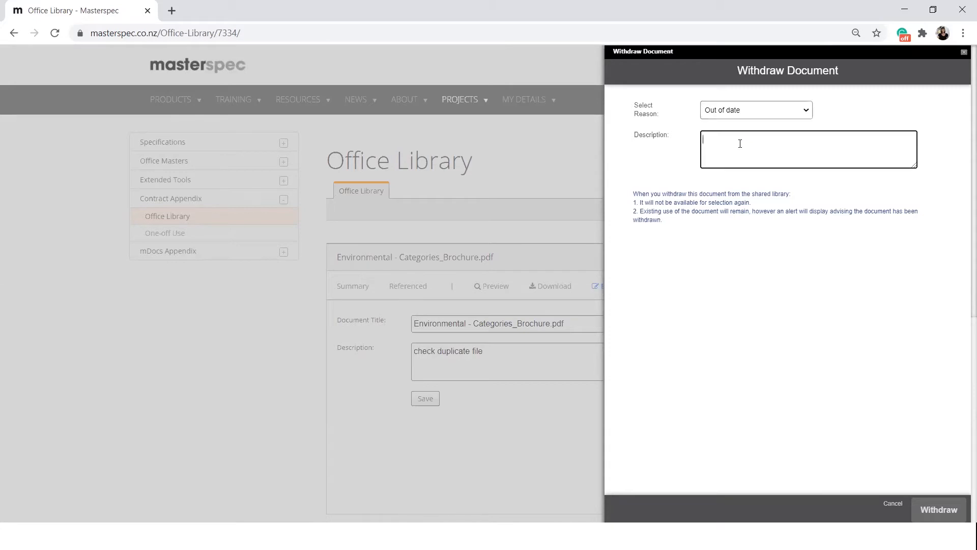
left_click(940, 509)
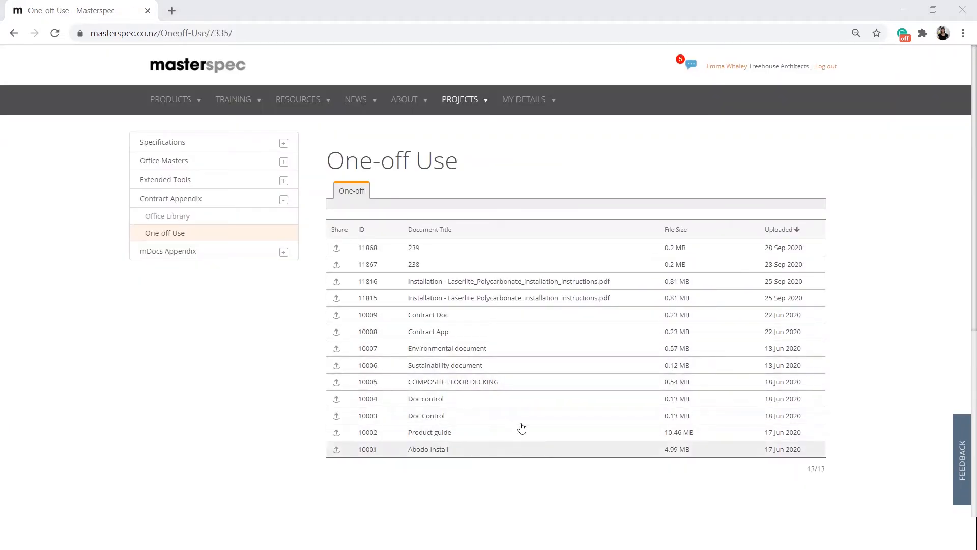
- Preview the PDF of document 239 in the Contract Appendix one-off list and view where it is referenced
left_click(499, 254)
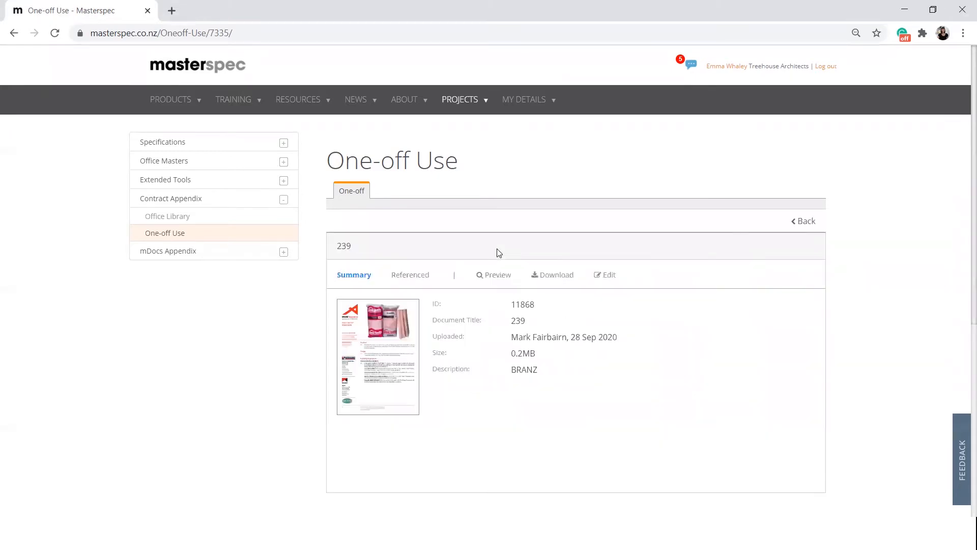
left_click(391, 361)
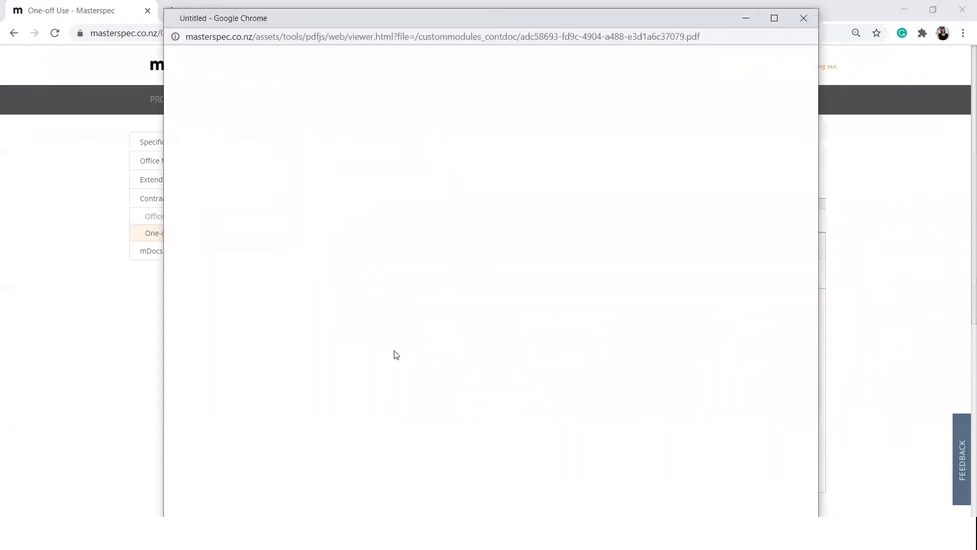
scroll(803, 162, "down", 10)
scroll(801, 188, "down", 12)
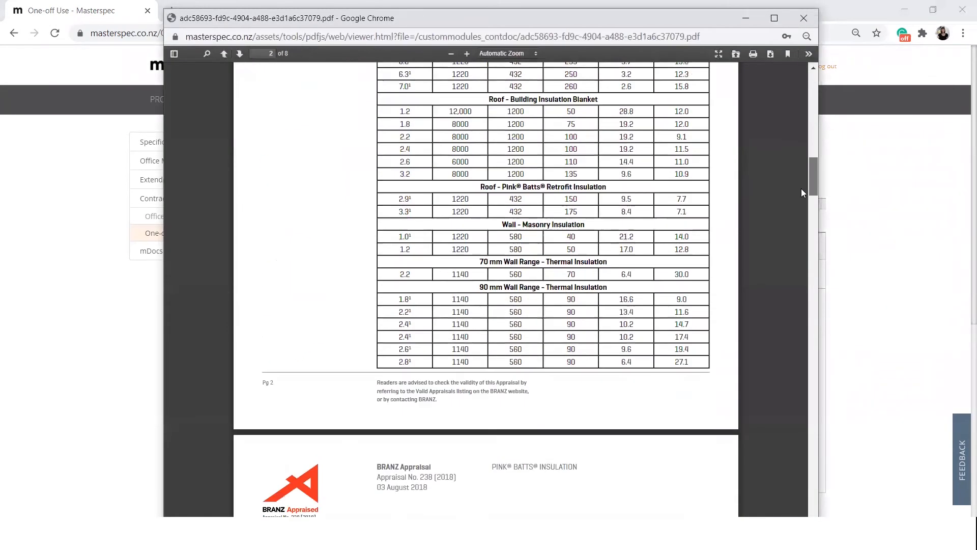
scroll(801, 175, "up", 20)
scroll(811, 96, "up", 2)
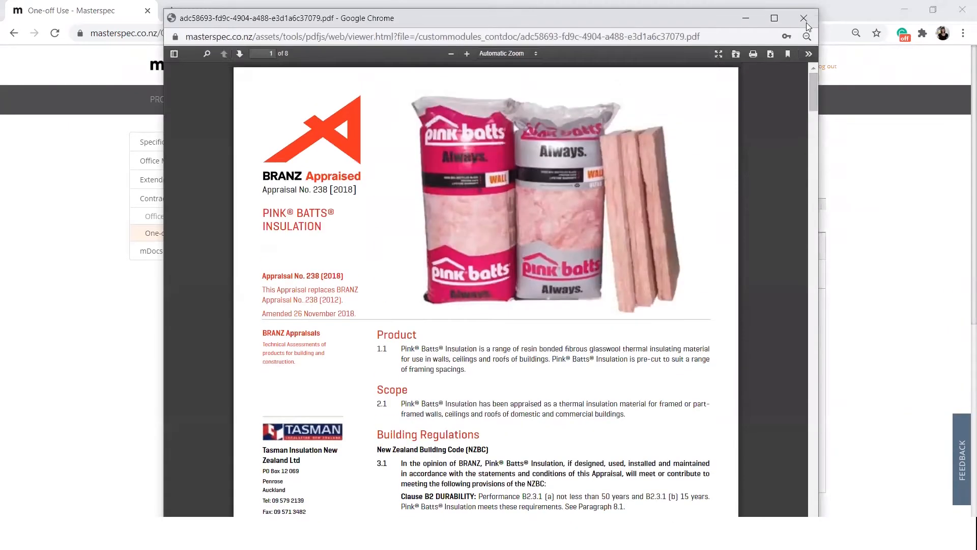
left_click(804, 18)
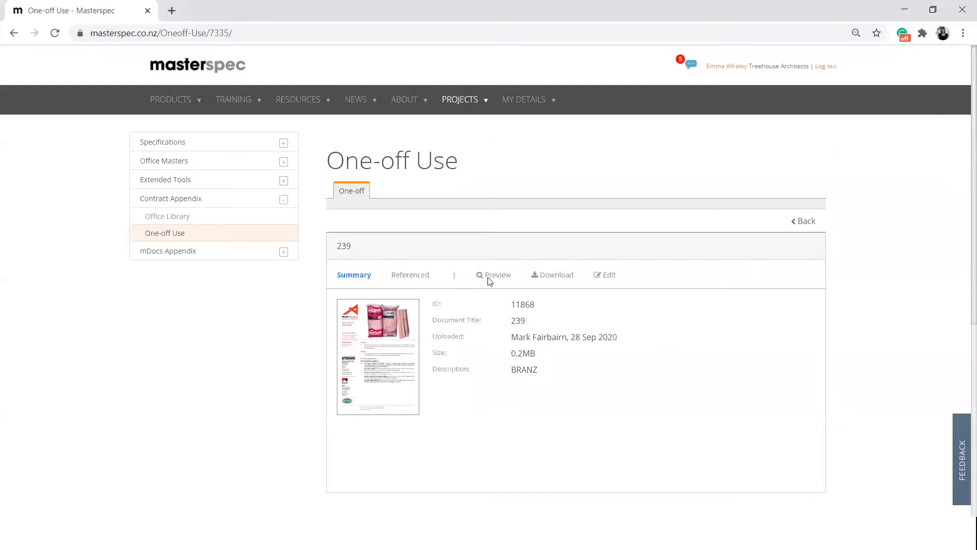
left_click(411, 275)
- Edit the one-off document Installation - Laserlite_Polycarbonate_installation_instructions.pdf and save its title and description
left_click(605, 274)
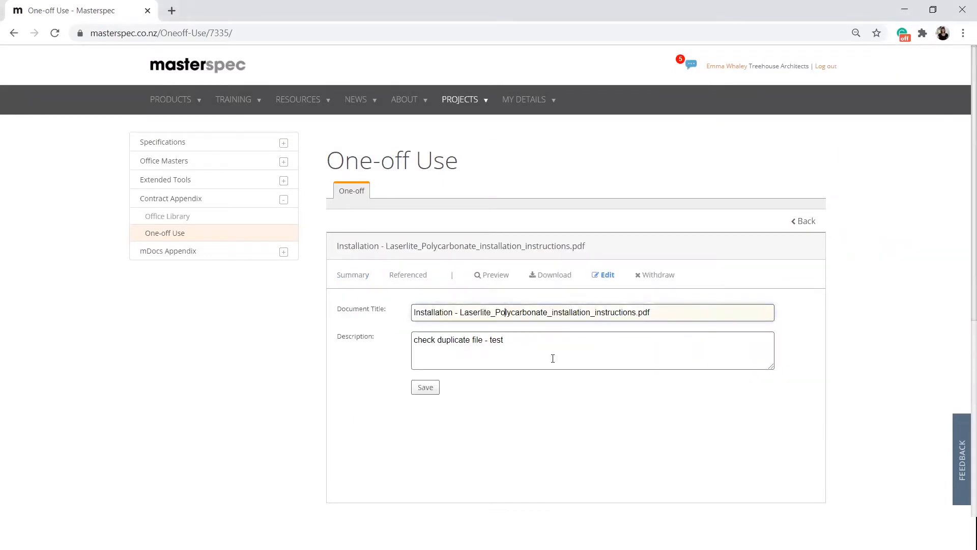
left_click(429, 388)
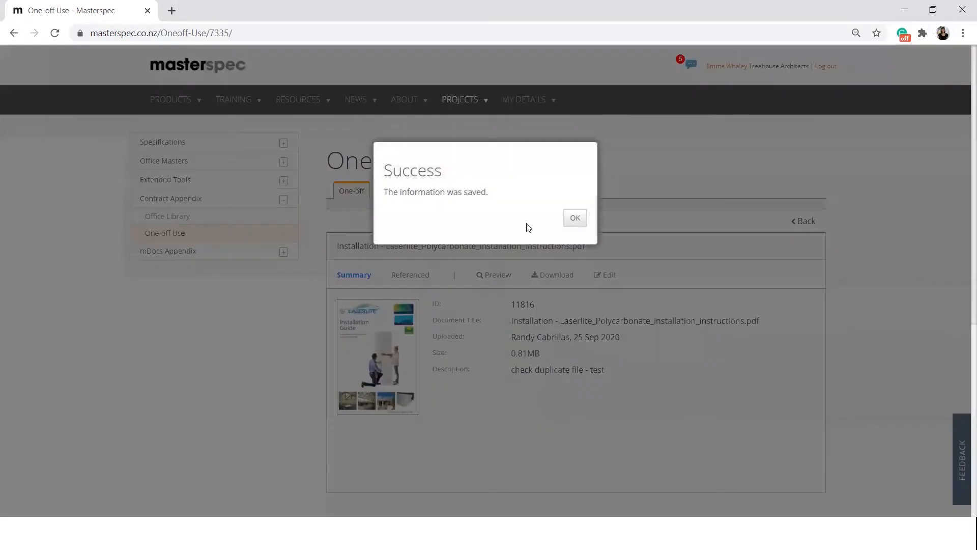
left_click(574, 218)
- Start withdrawing the Laserlite installation instructions document and choose "Not accurate / misleading" as the reason
left_click(603, 274)
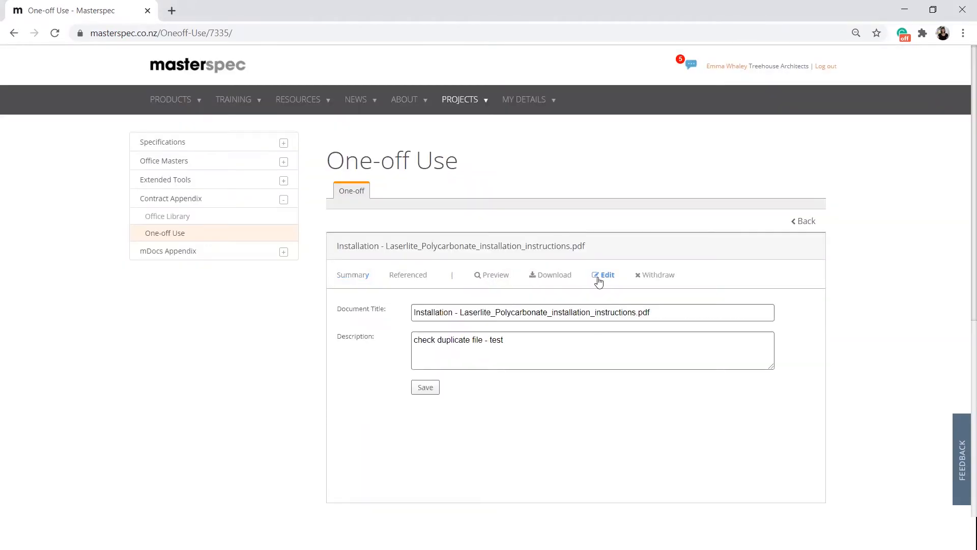
left_click(656, 275)
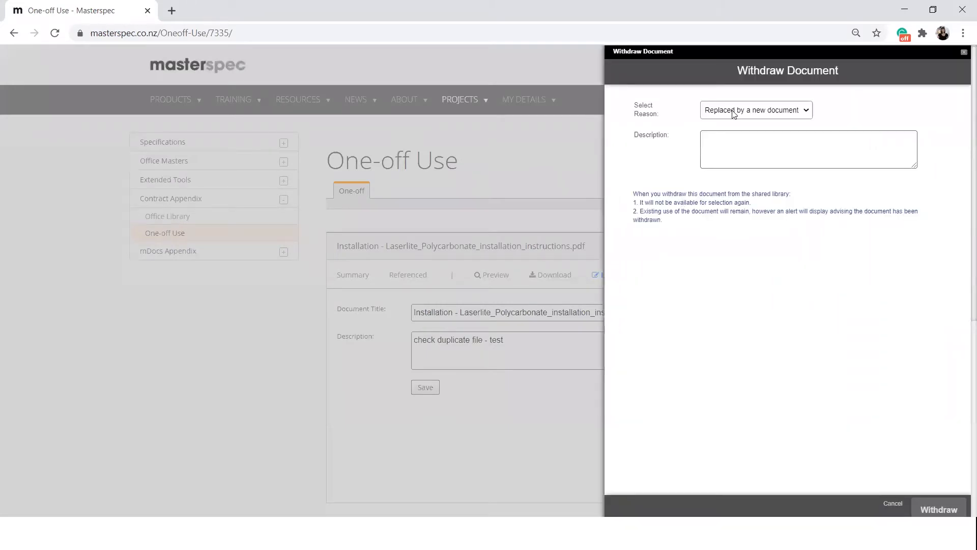
left_click(734, 113)
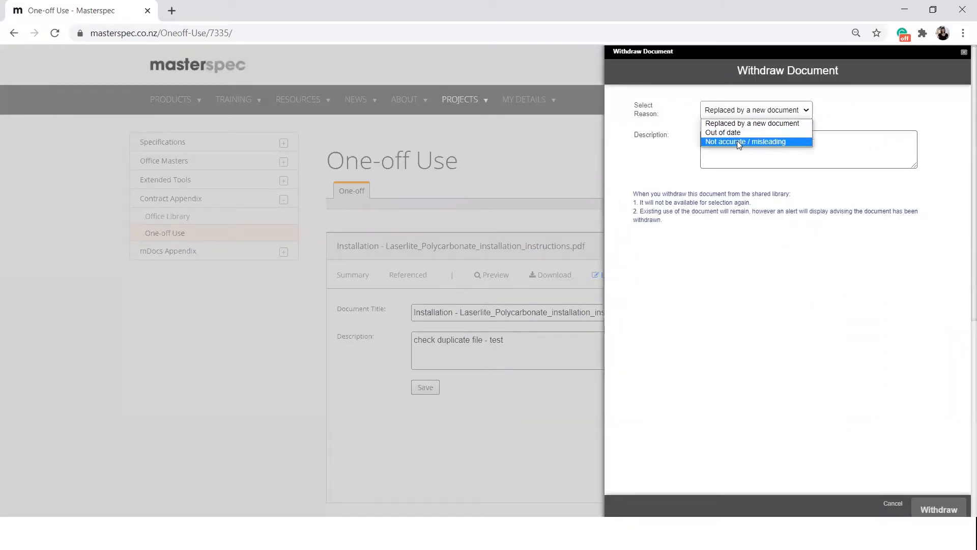
left_click(738, 141)
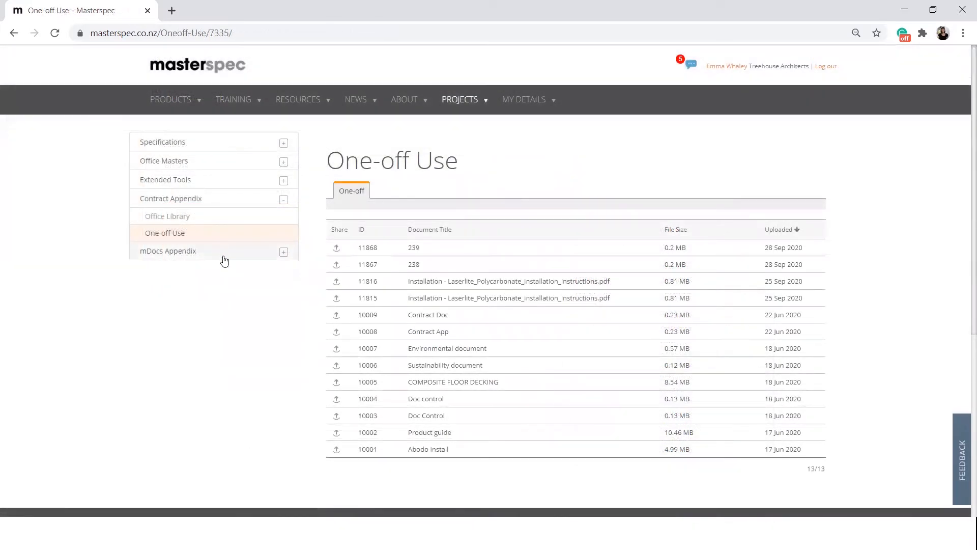
- Show the mDocs Appendix list of manufacturer documents uploaded by the organisation
left_click(224, 257)
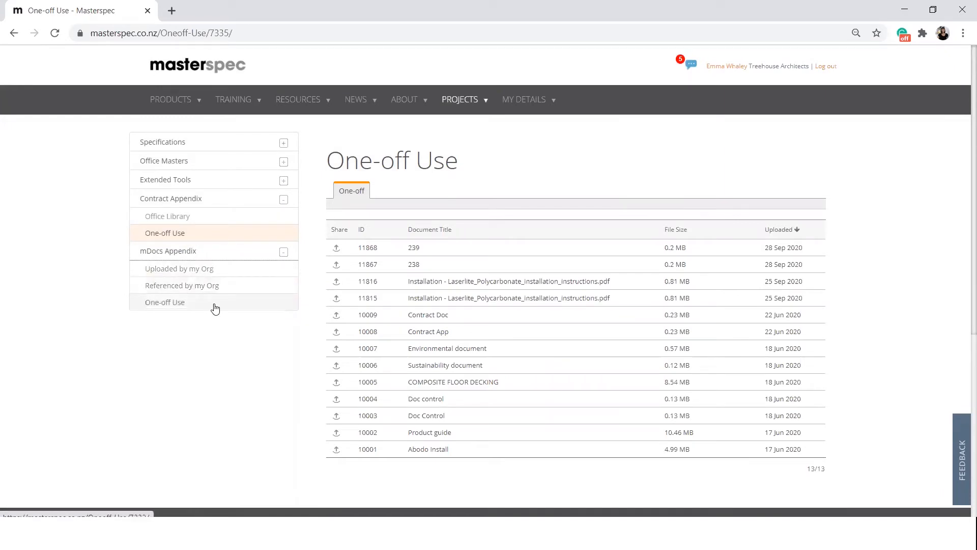
left_click(205, 269)
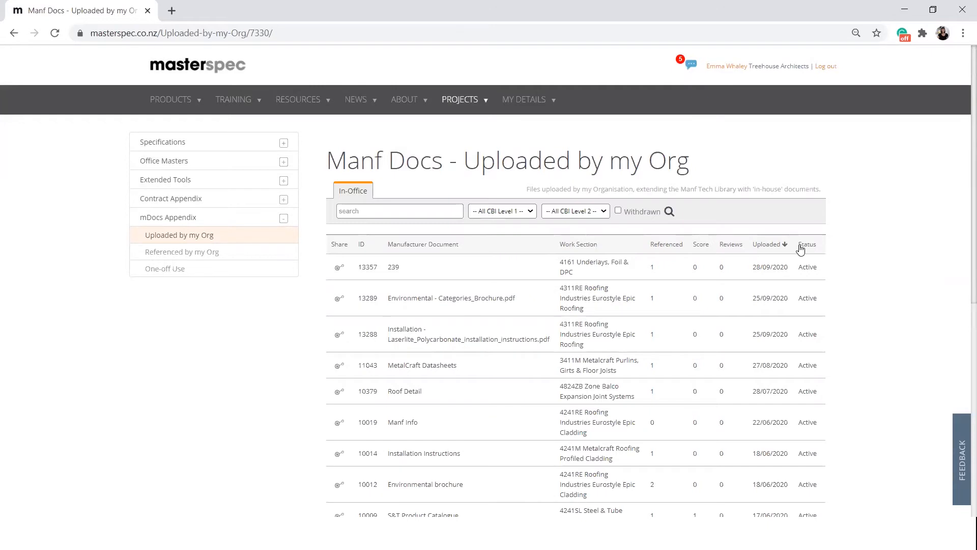
- Open the summary of document 239 from the manufacturer documents uploaded by the organisation
left_click(196, 254)
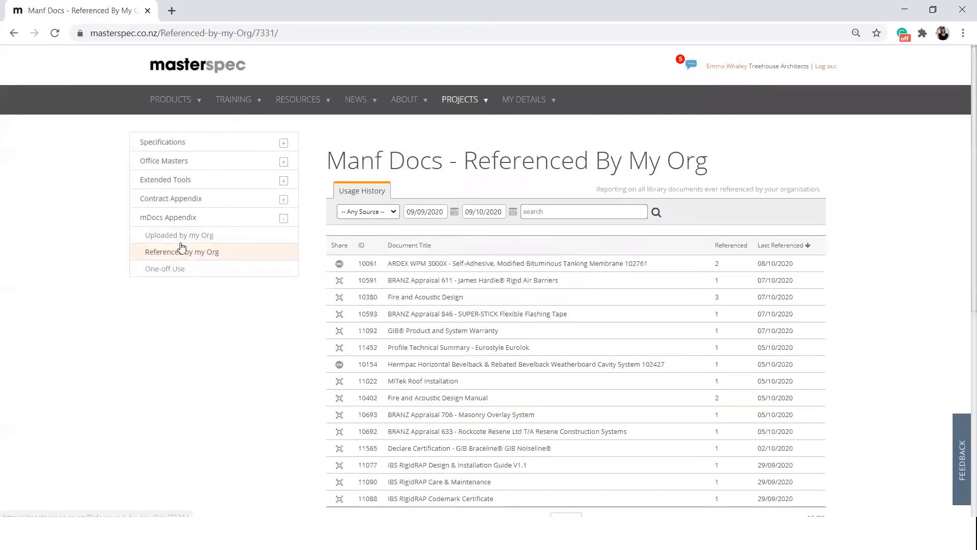
left_click(184, 236)
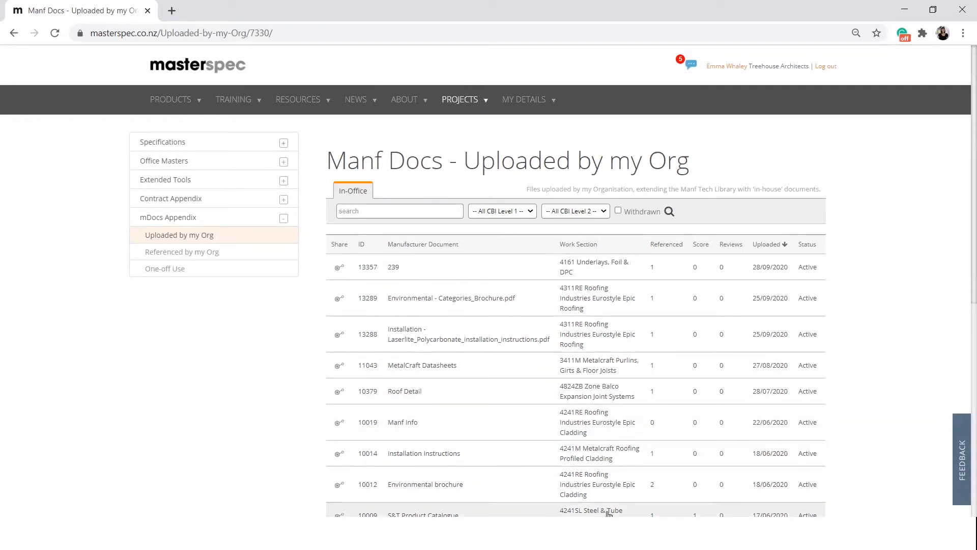
left_click(613, 270)
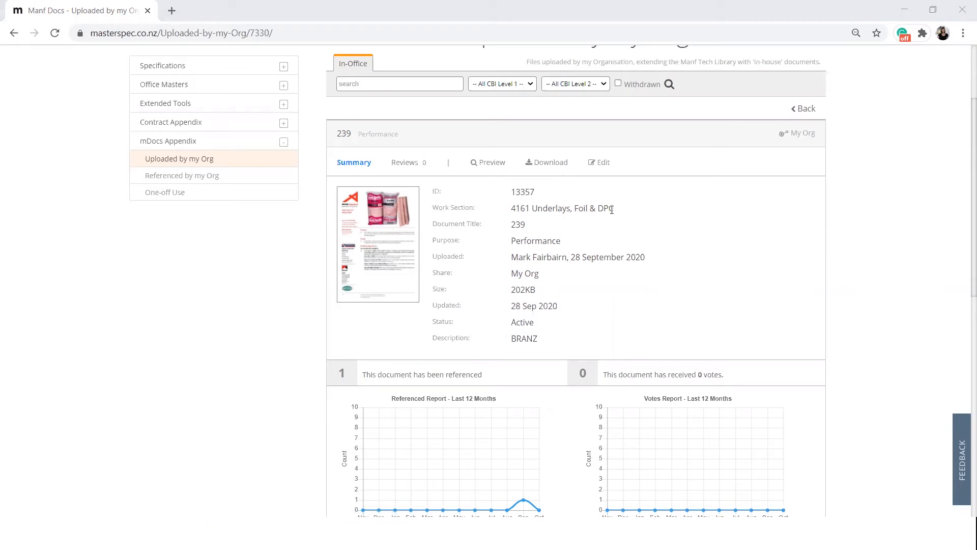
- Preview the PDF of document 239 and review its referenced and votes reports
left_click(486, 163)
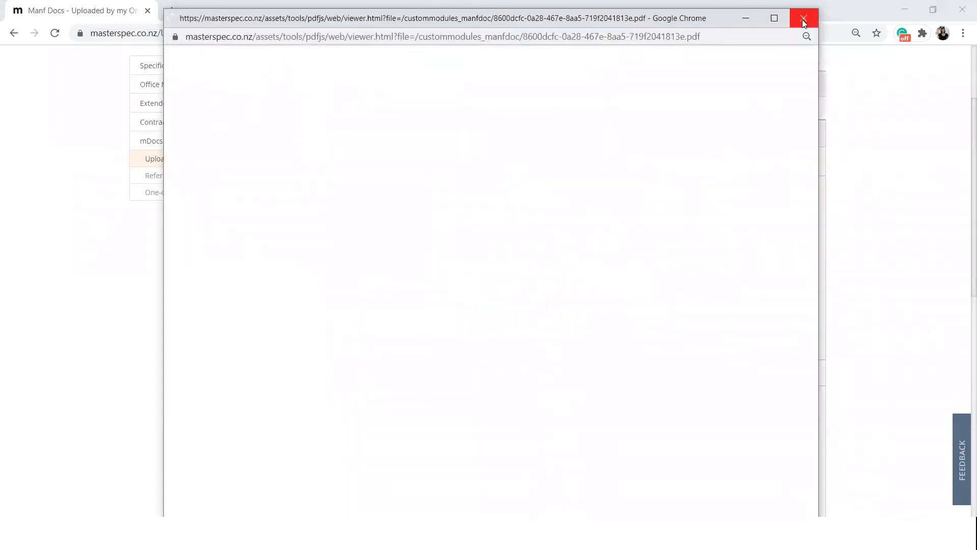
left_click(803, 20)
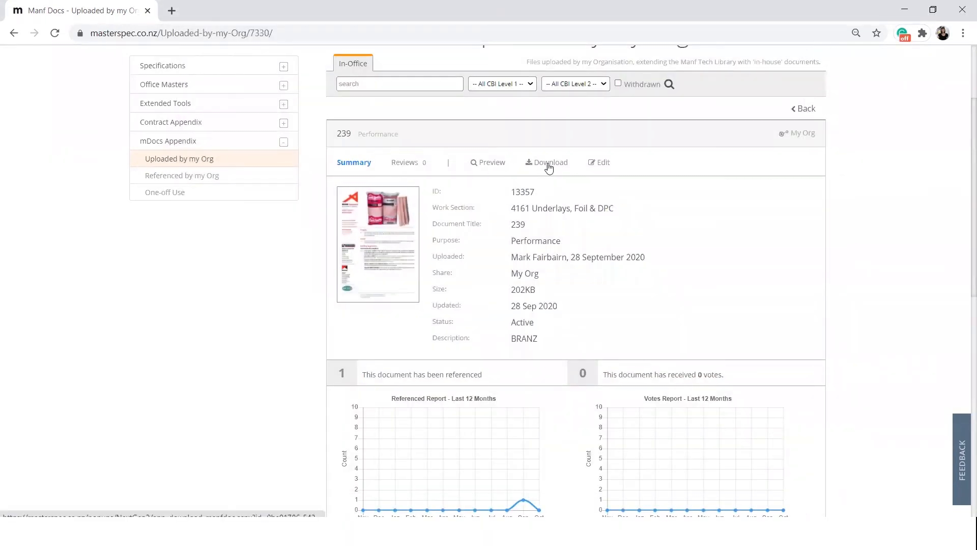
scroll(531, 356, "down", 5)
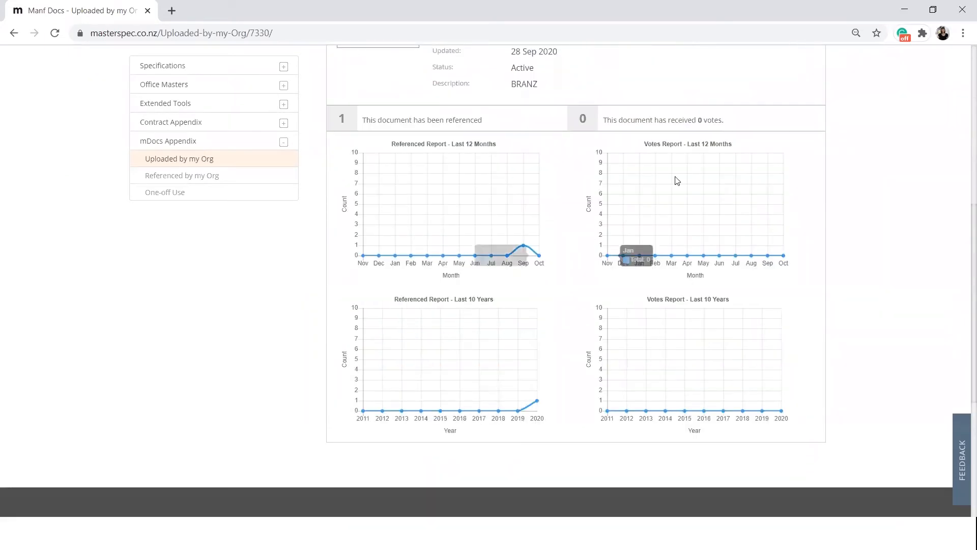
scroll(512, 338, "up", 6)
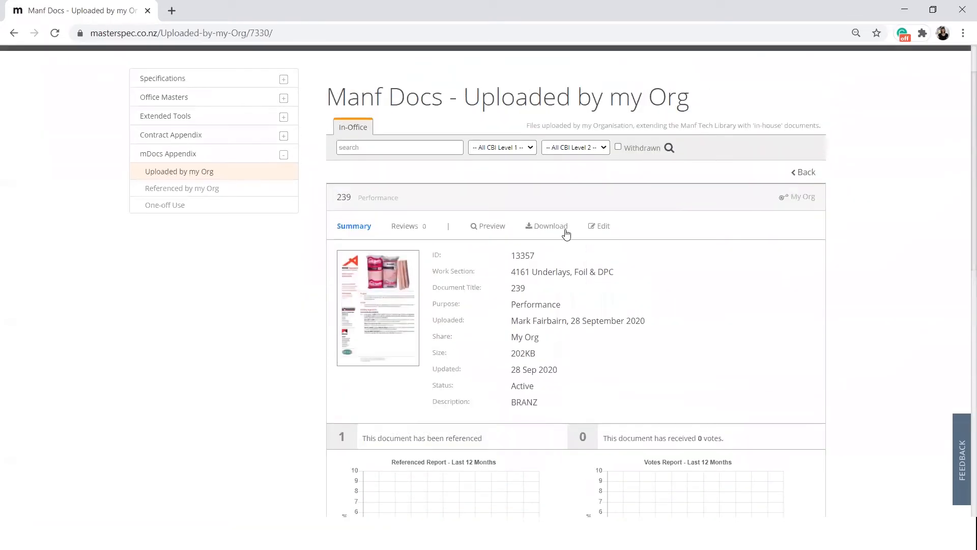
- Change the title of document 239 to "239 - Branz" and save it
left_click(598, 227)
left_click(453, 287)
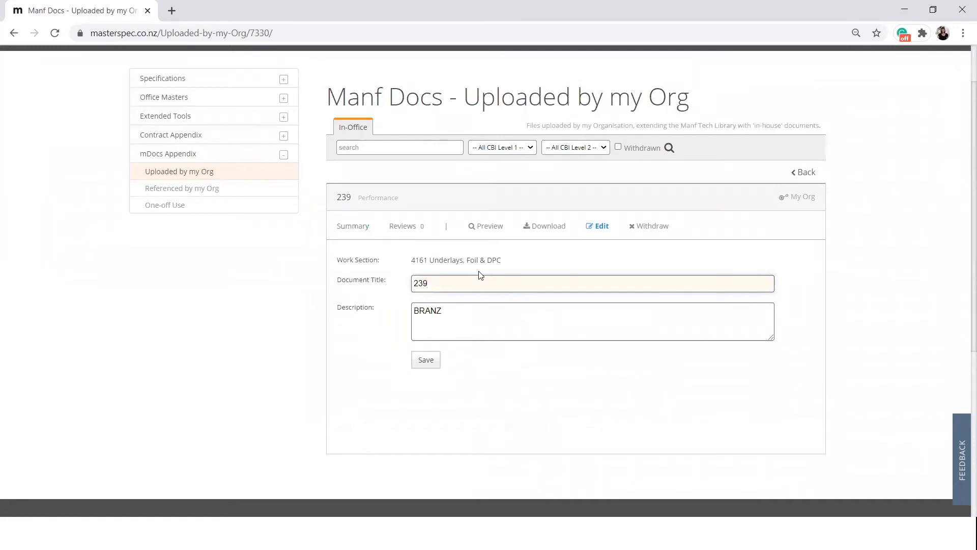
type("- Branz")
left_click(422, 360)
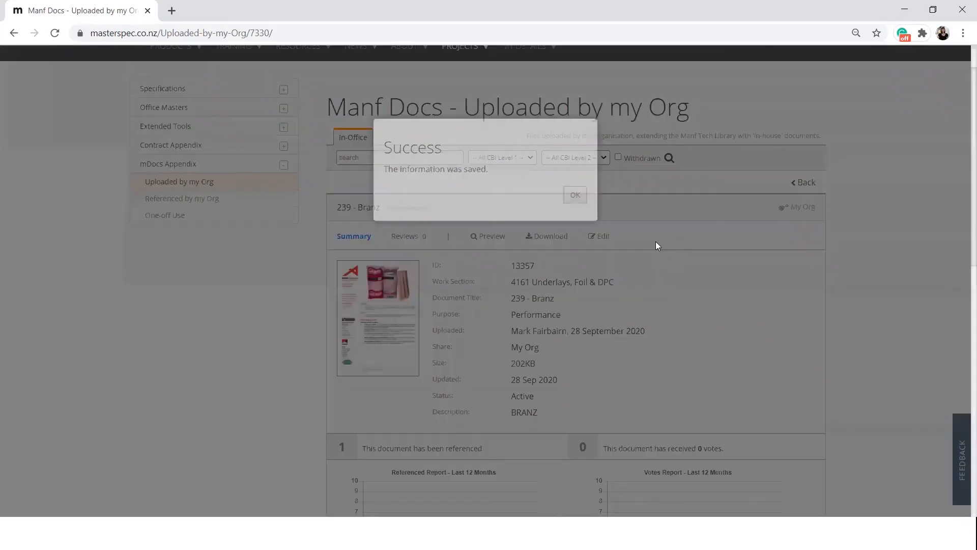
left_click(574, 215)
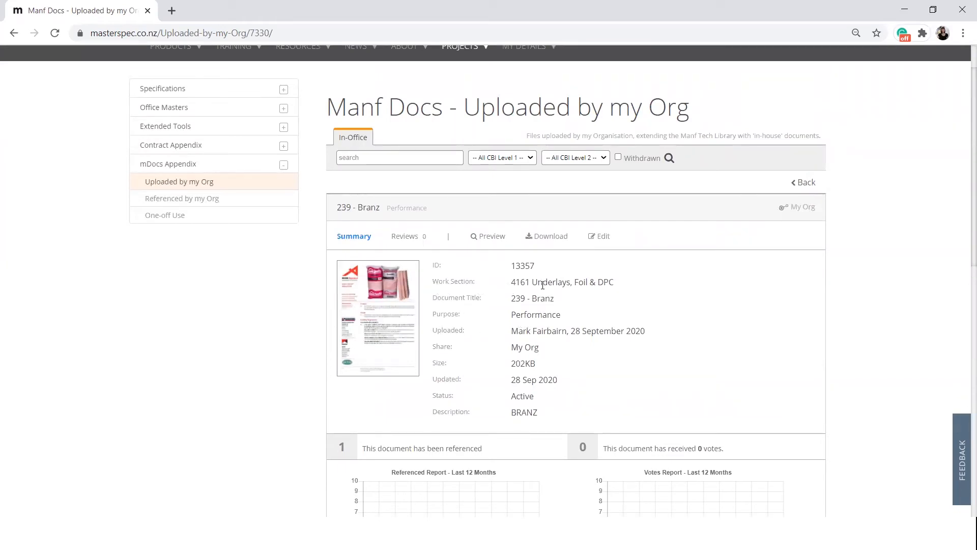
- Try to withdraw the 239 - Branz document with the reason "Product discontinued" and the note "This is outdated.."
left_click(603, 238)
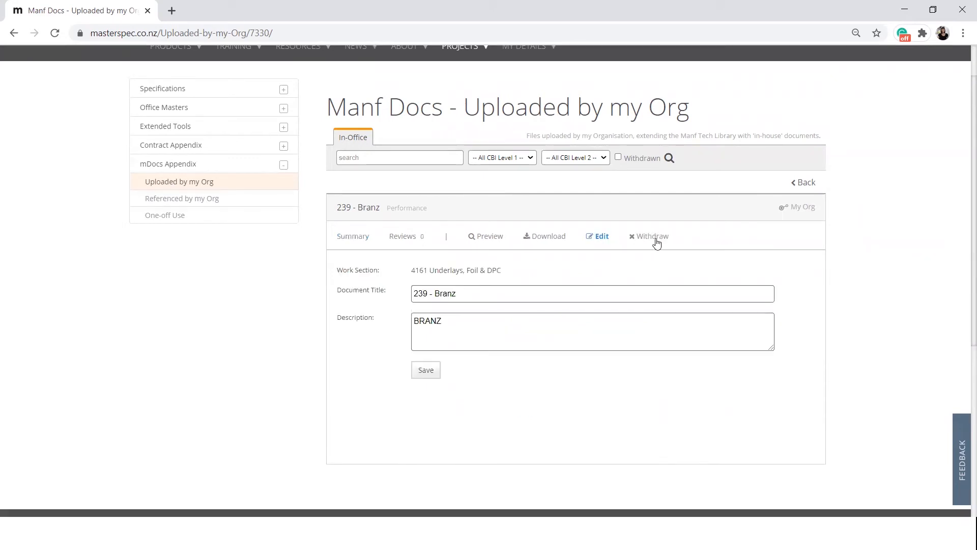
left_click(654, 238)
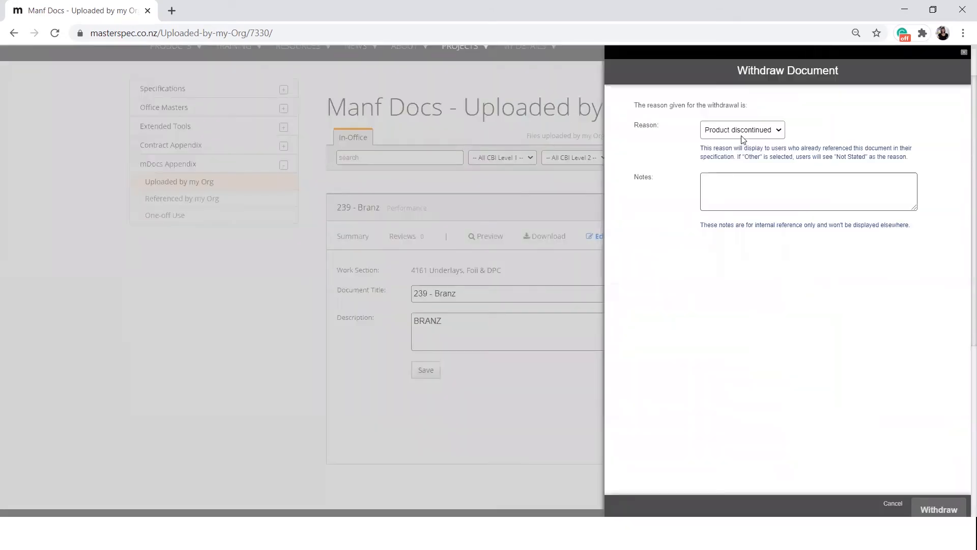
left_click(770, 131)
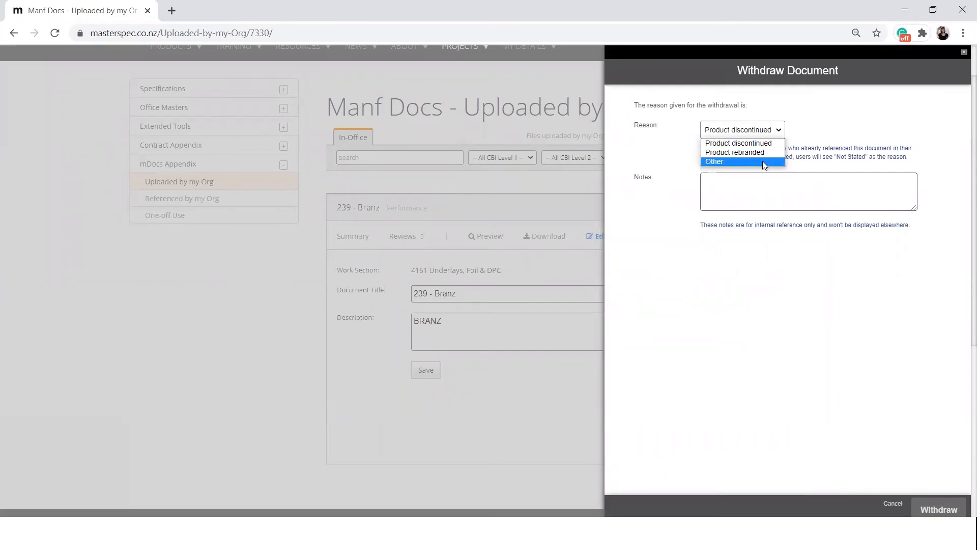
left_click(773, 131)
left_click(764, 189)
type("This is outdated...")
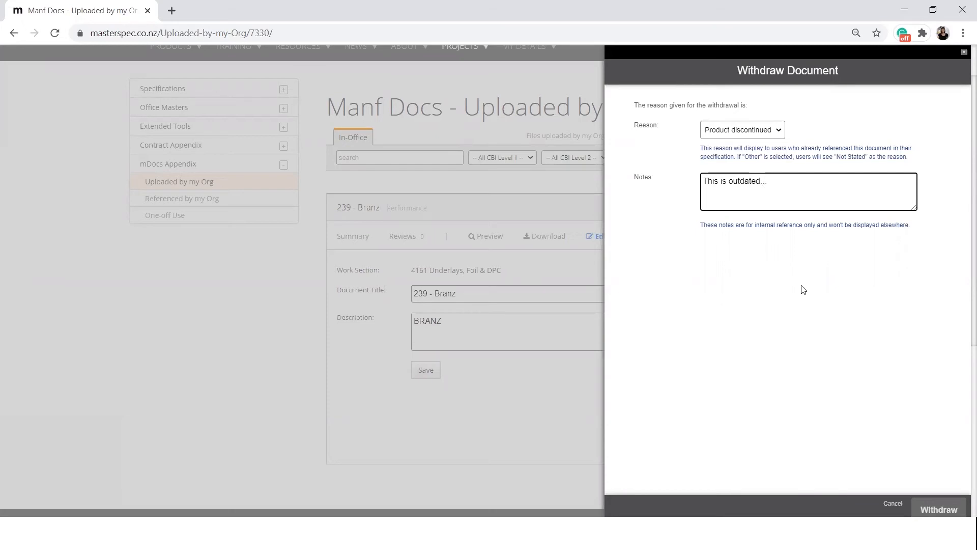
left_click(939, 510)
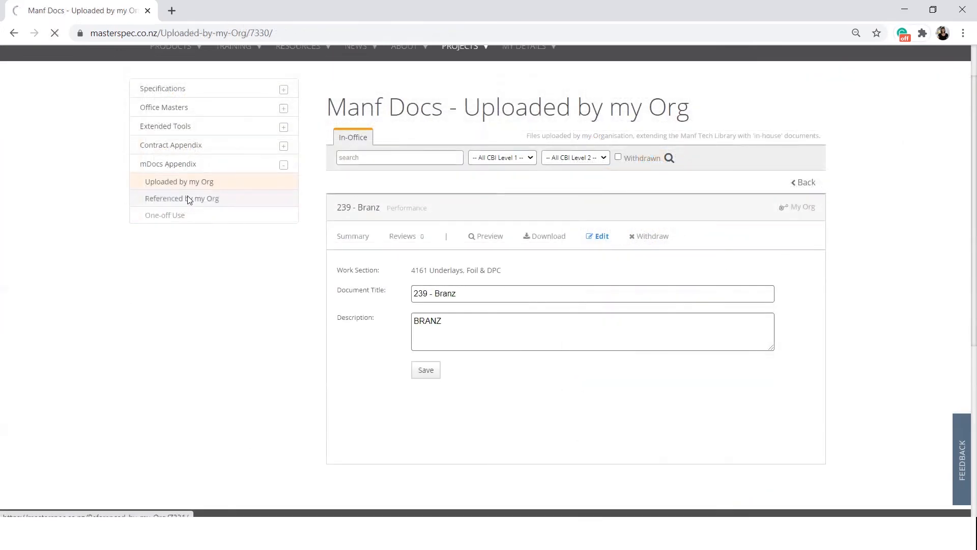
- Review the manufacturer documents referenced by the organisation and open the ARDEX WPM 3000X tanking membrane document's summary
left_click(188, 199)
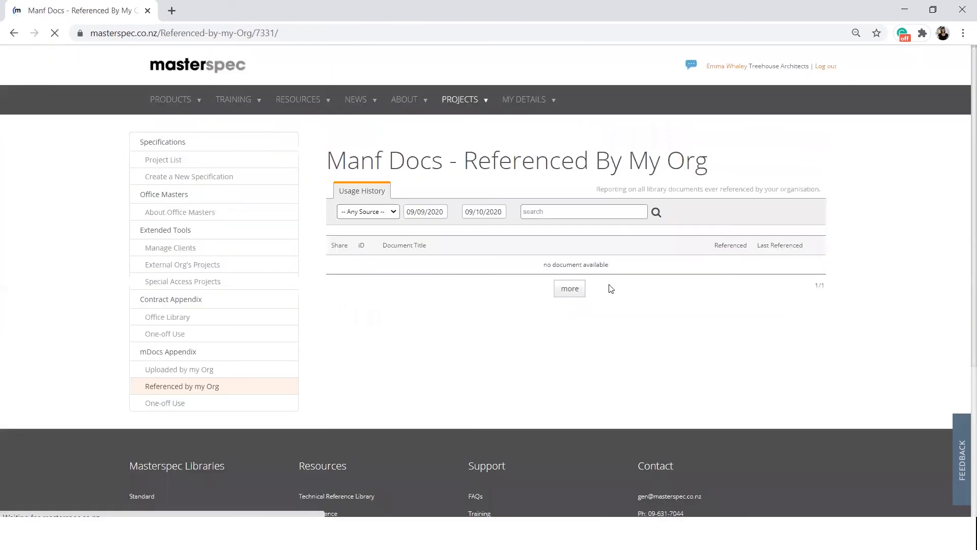
scroll(626, 287, "down", 3)
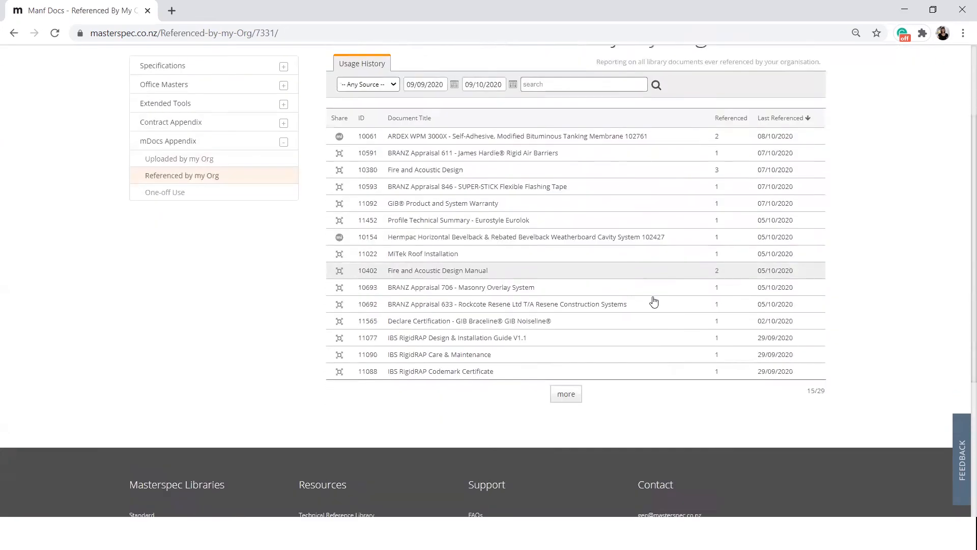
scroll(653, 312, "up", 3)
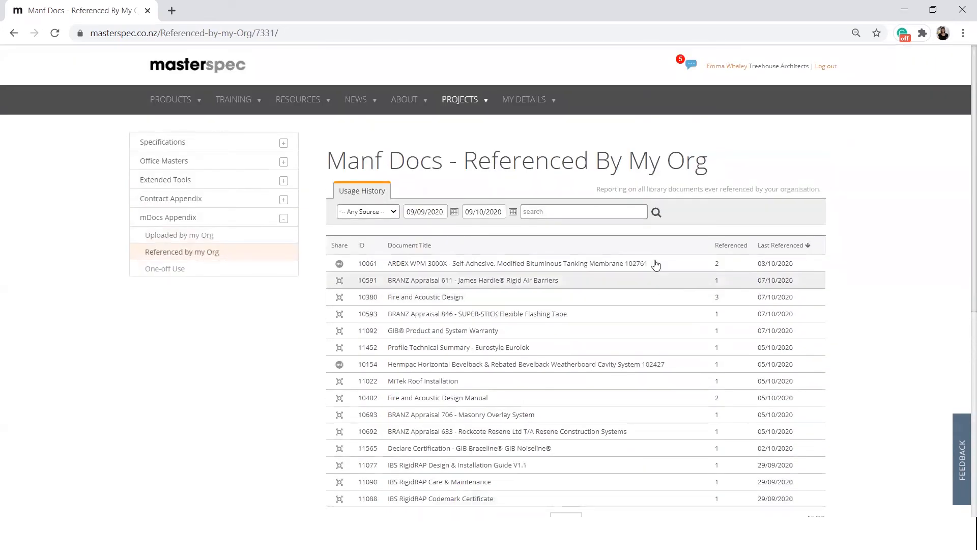
left_click(675, 260)
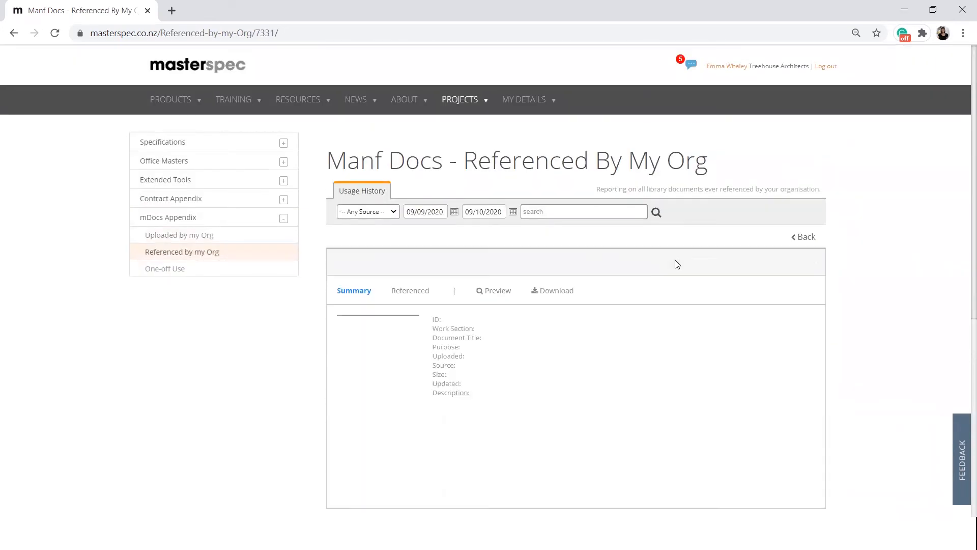
scroll(667, 316, "down", 2)
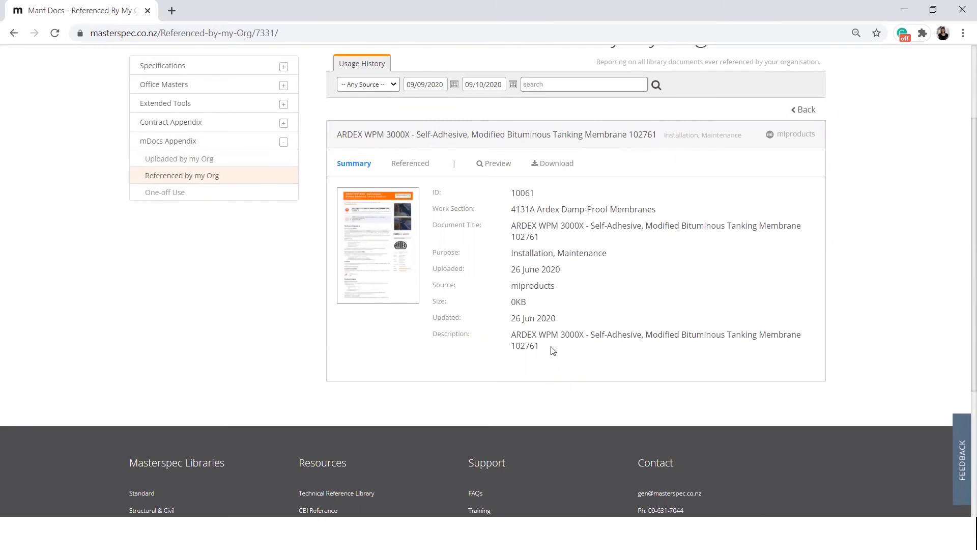
- Search the organisation's referenced documents for "branz" and open the summary of 239 - Branz
left_click(570, 87)
type("branz")
key("Return")
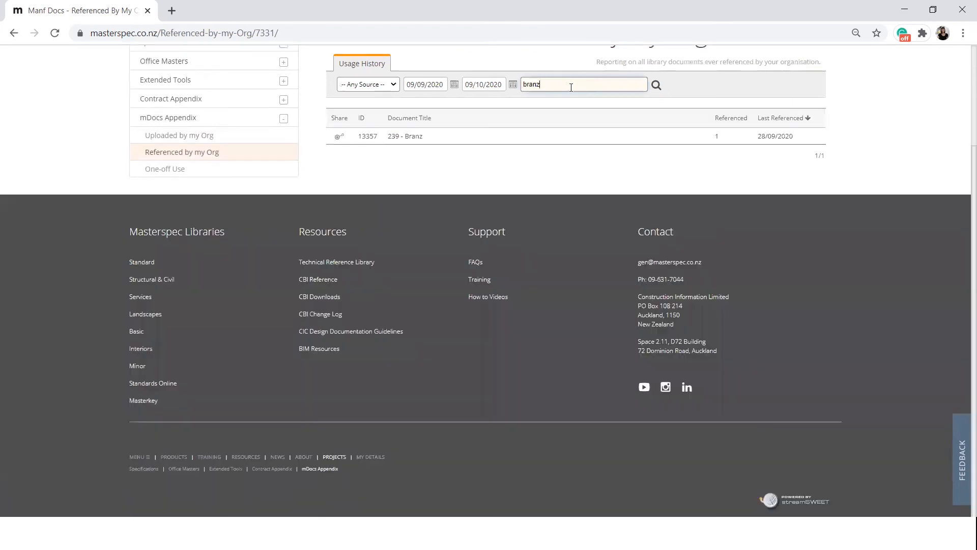
left_click(438, 137)
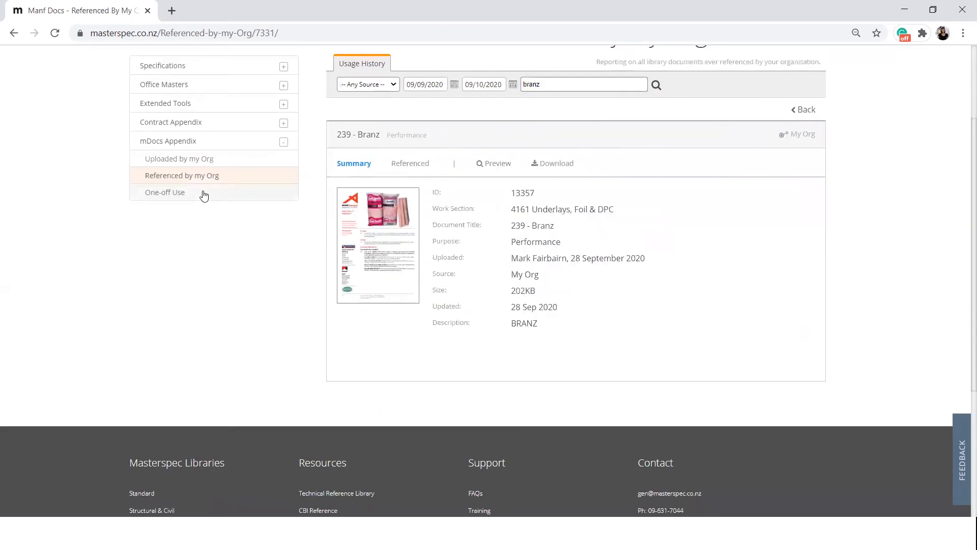
- Show the mDocs one-off use documents and review the summary of Branz Appraisal 466
left_click(203, 193)
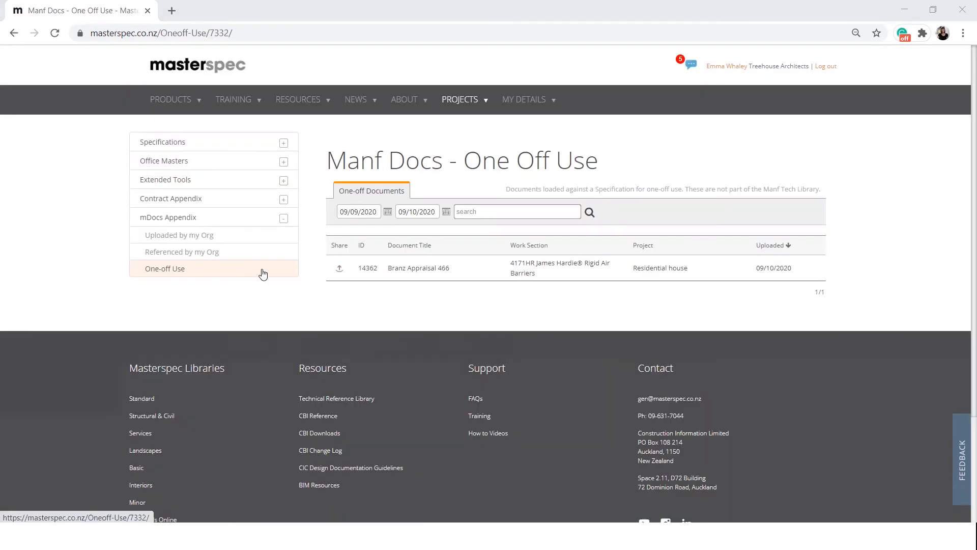
left_click(428, 268)
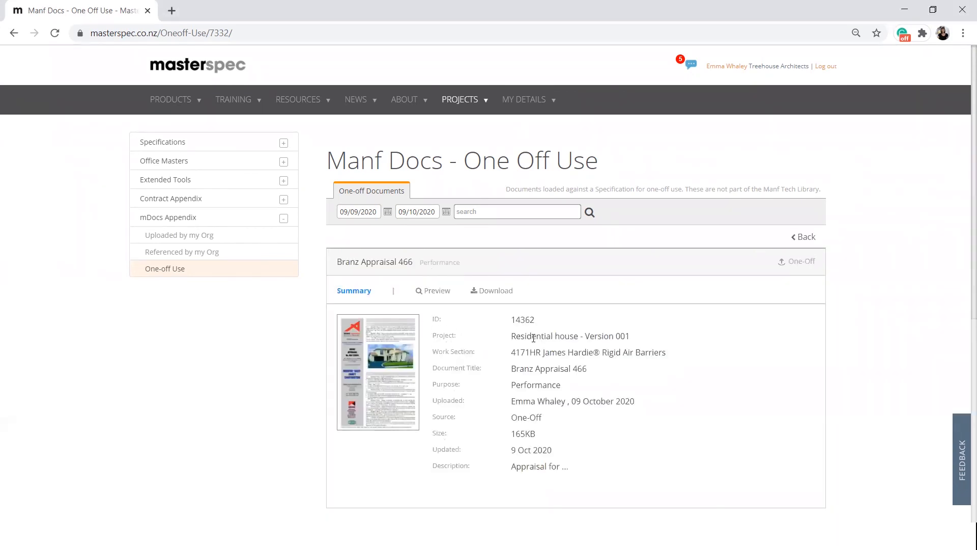
scroll(542, 348, "down", 4)
scroll(544, 350, "up", 3)
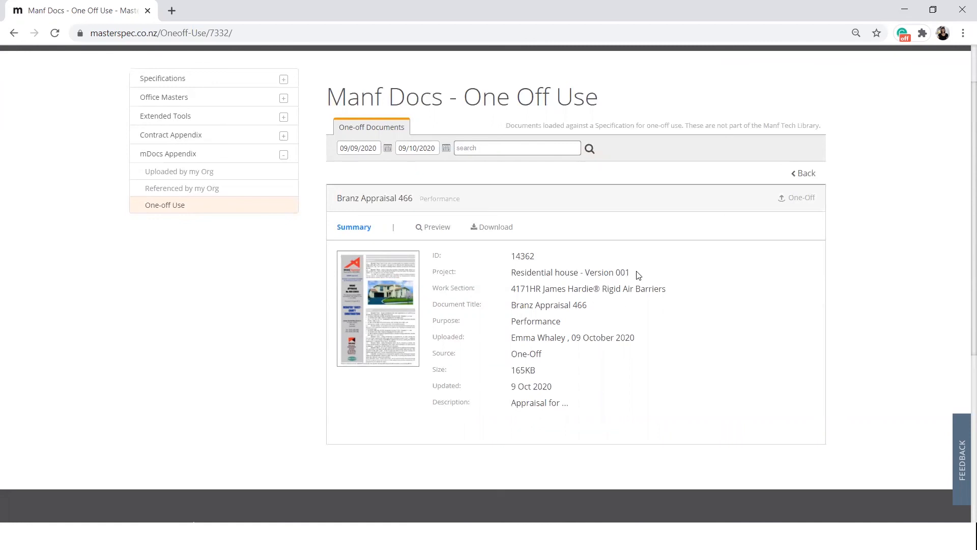
- Open the Environmental brochure among the documents uploaded by the organisation and review its summary and its referenced and votes reports
left_click(216, 175)
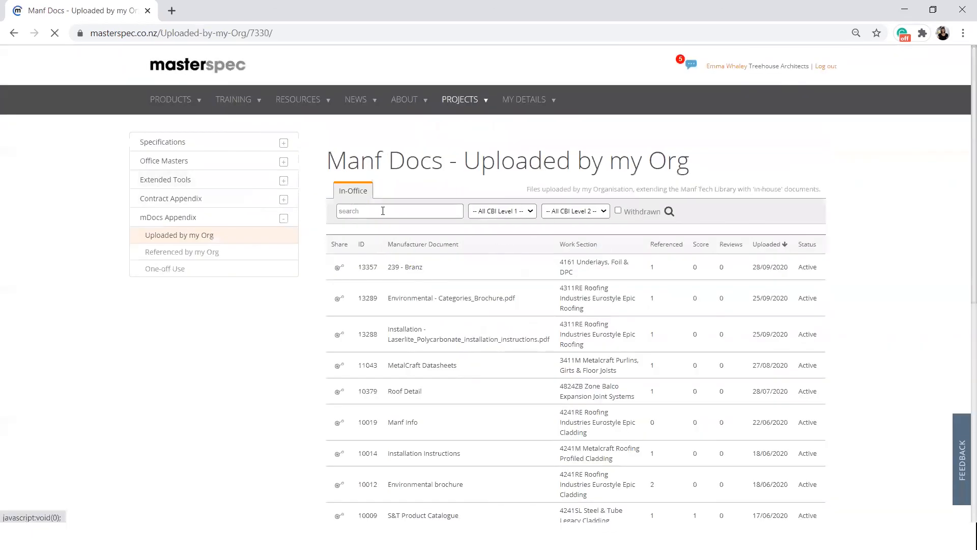
scroll(506, 327, "down", 3)
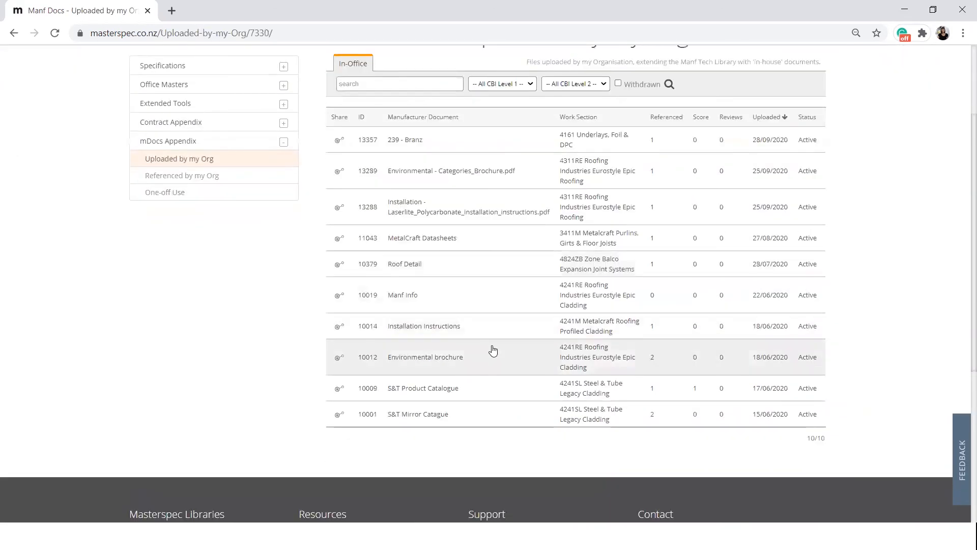
left_click(493, 356)
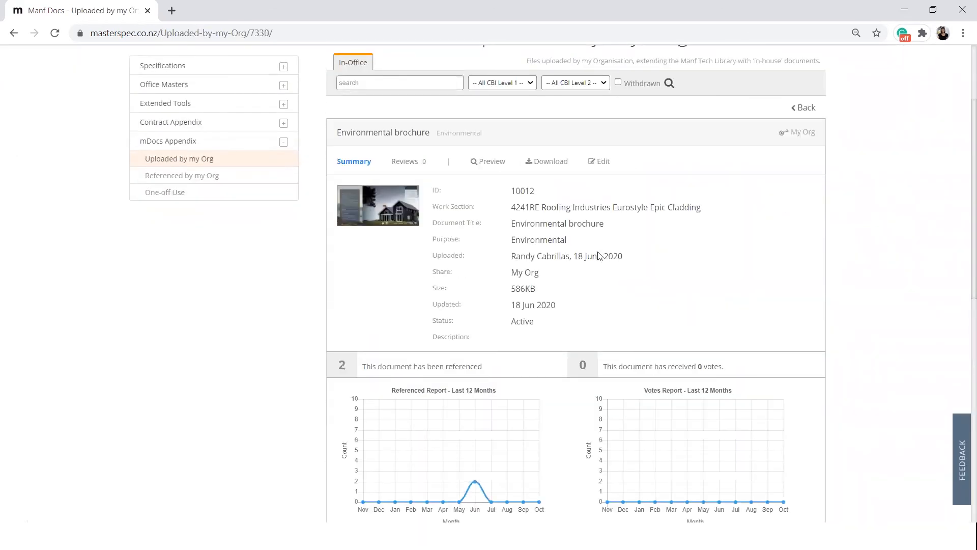
scroll(599, 265, "down", 3)
scroll(600, 264, "down", 2)
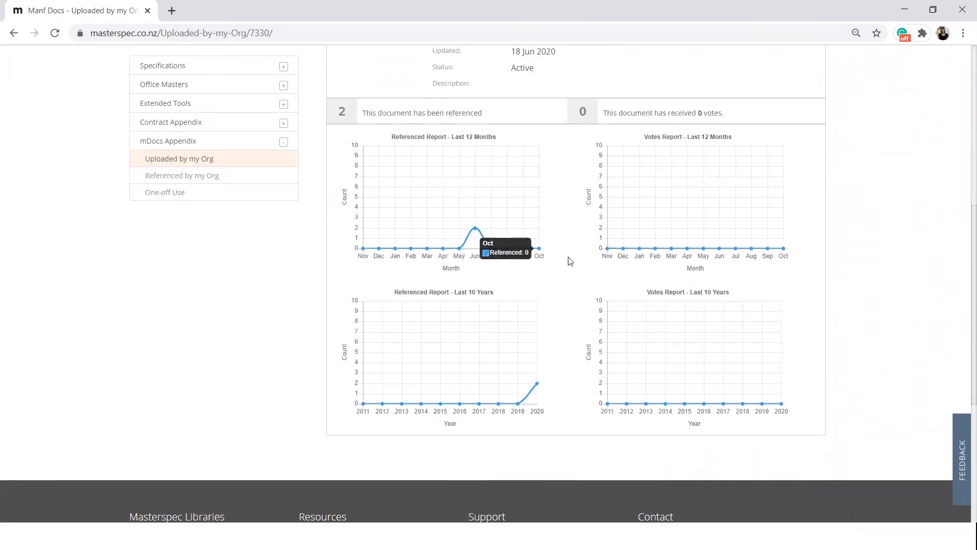
scroll(569, 260, "up", 2)
scroll(569, 261, "up", 5)
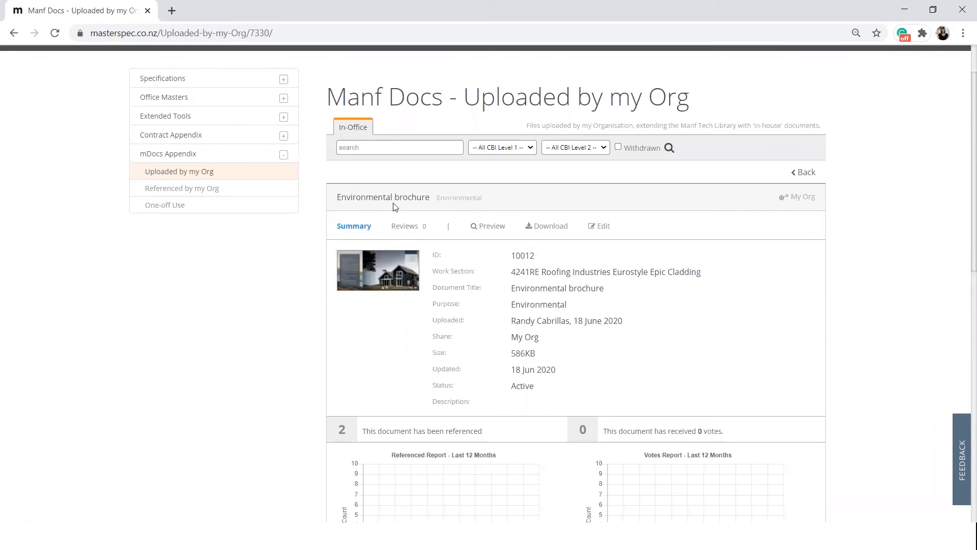
- Open the summary of IBS RigidRAP Design & Installation Guide V1.1 from the documents referenced by the organisation
left_click(251, 194)
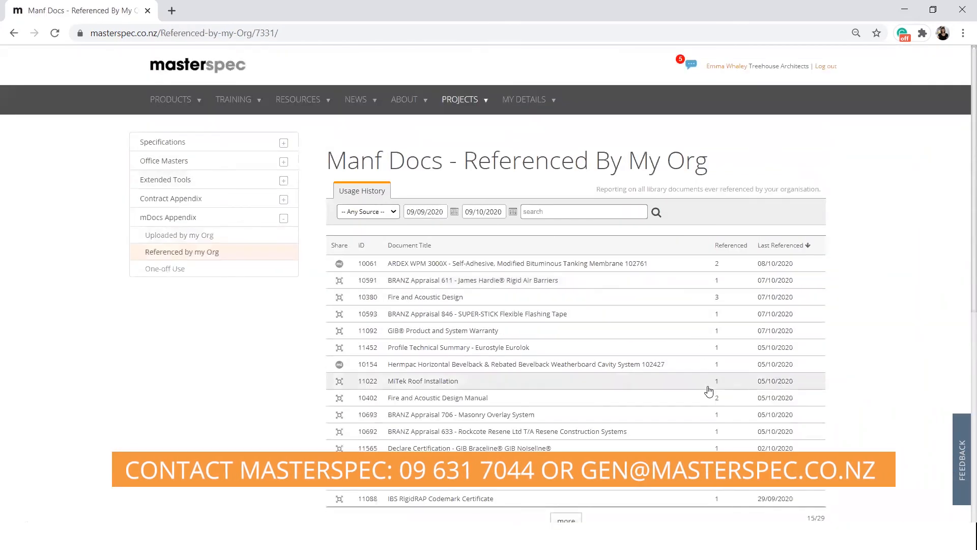
scroll(712, 410, "down", 5)
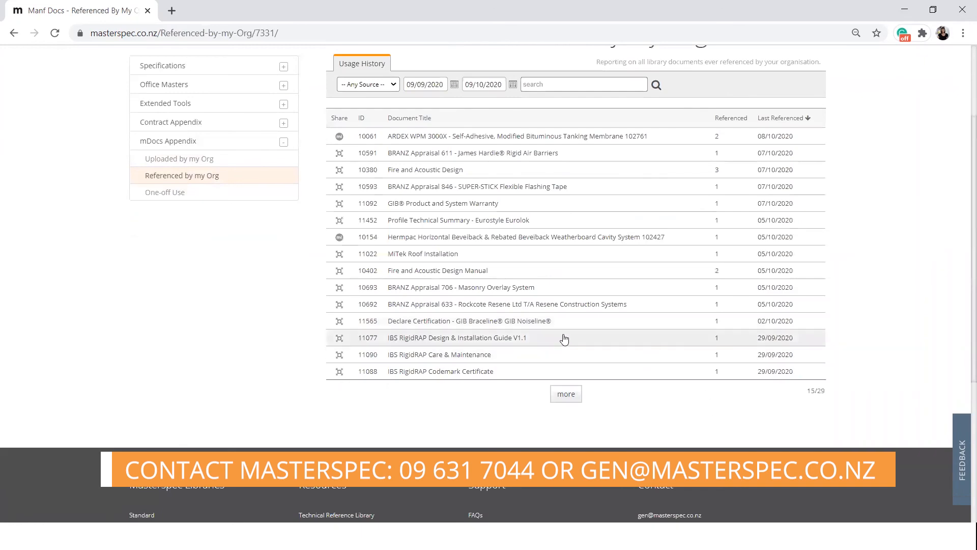
left_click(672, 342)
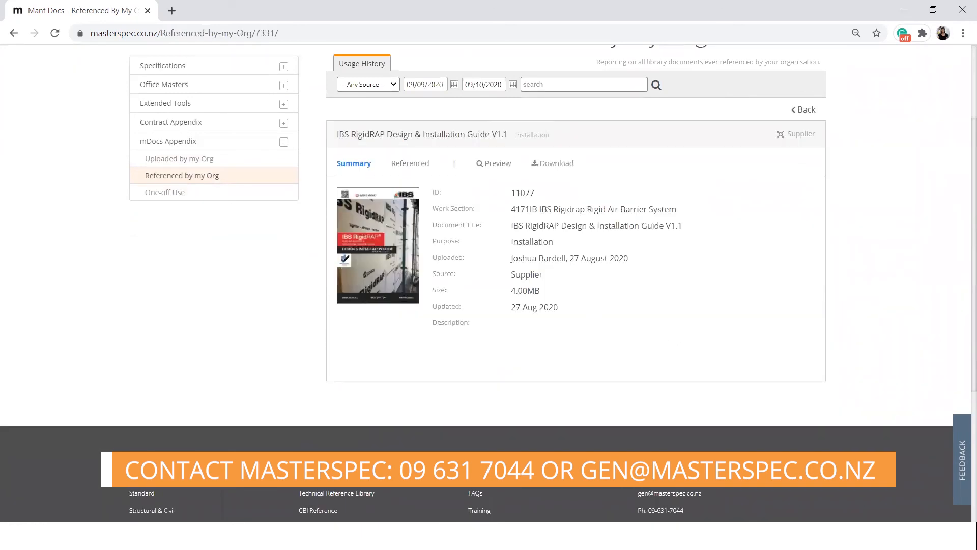